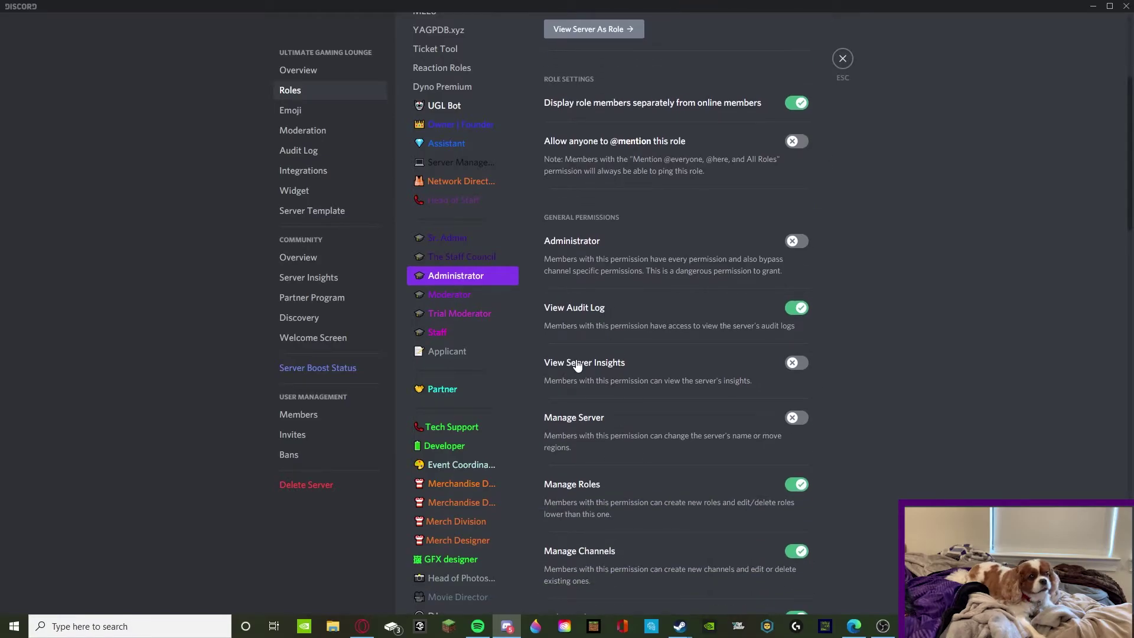
click(454, 297)
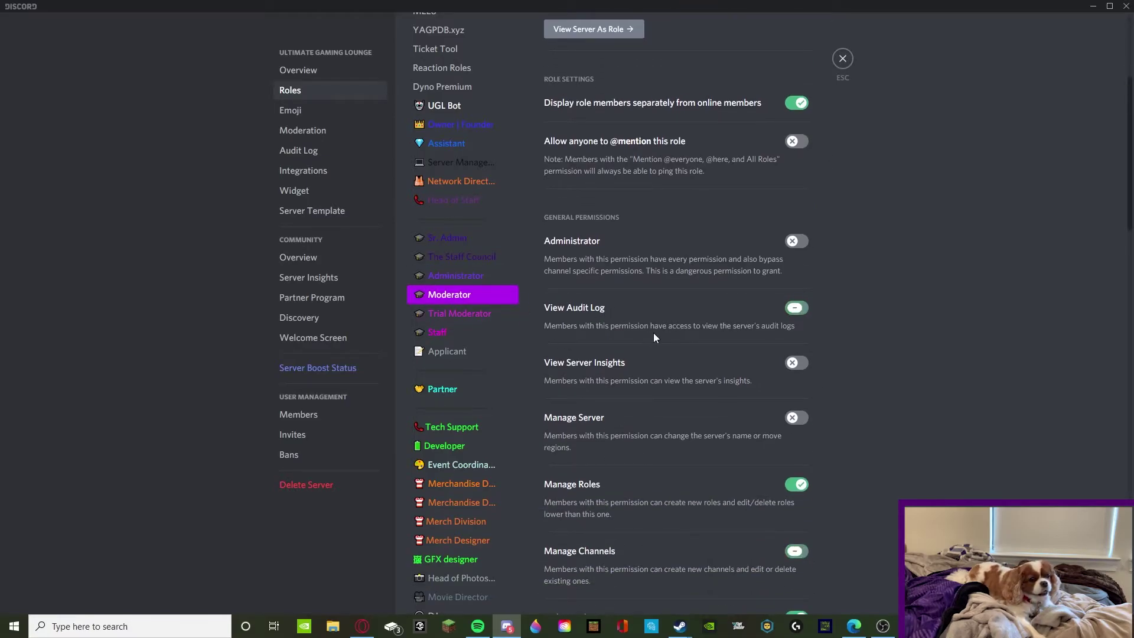
click(453, 317)
click(457, 334)
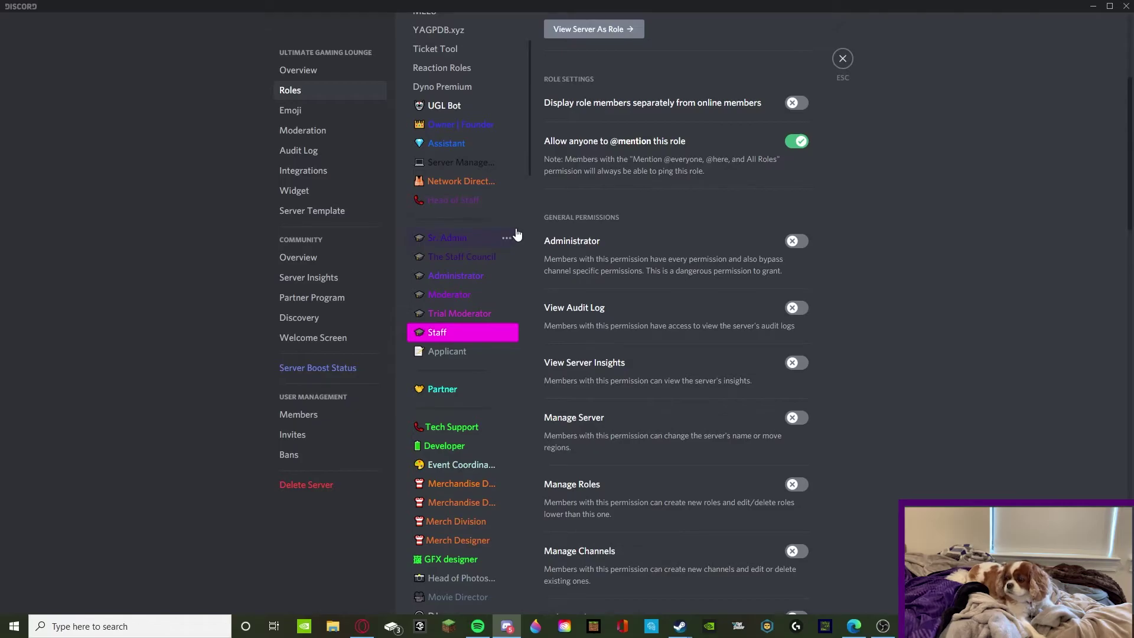
click(465, 279)
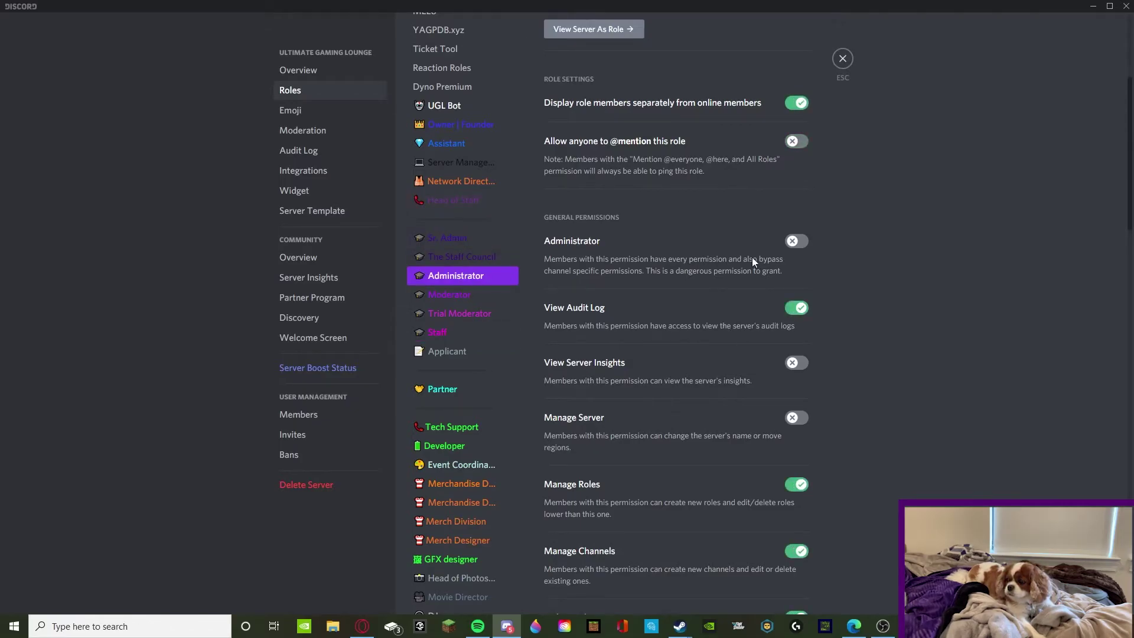
scroll(690, 350, down, 2)
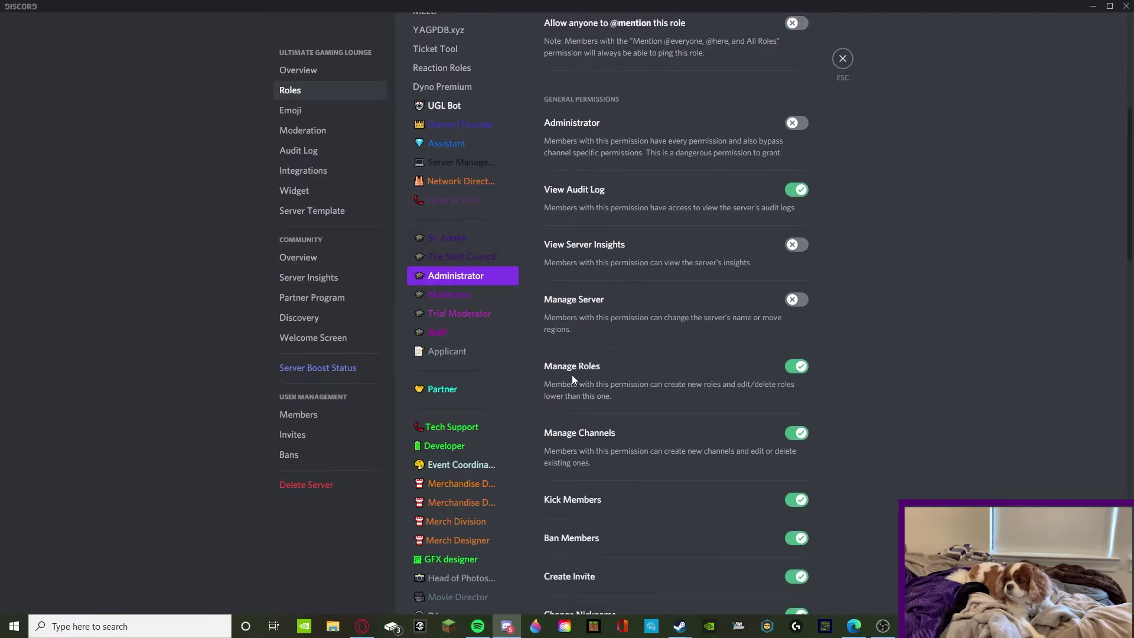
scroll(589, 450, down, 2)
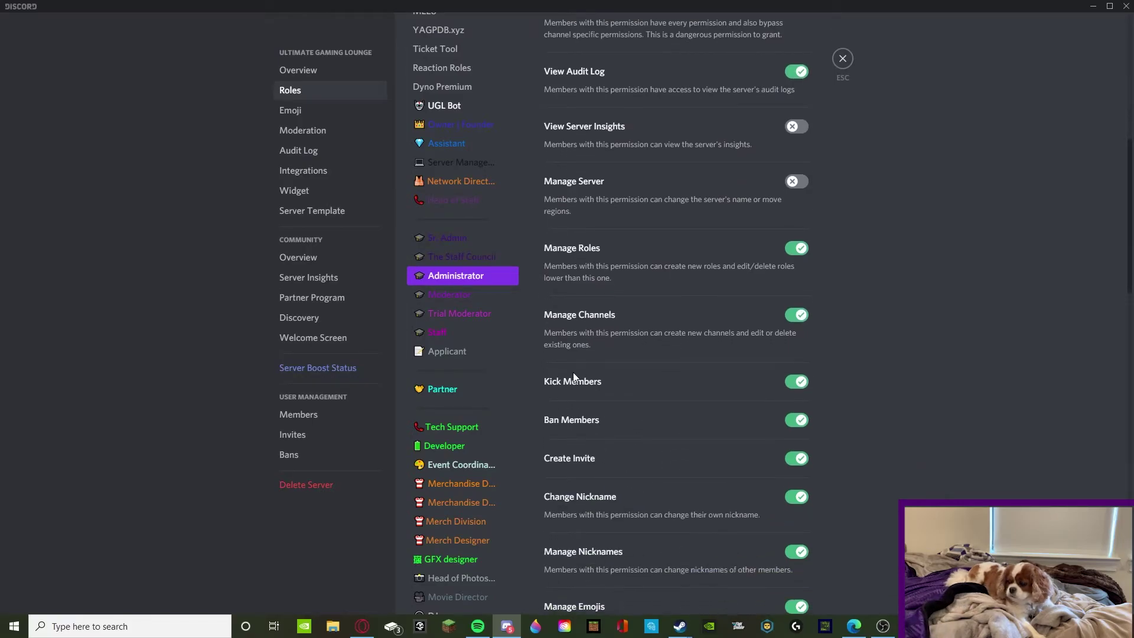
scroll(628, 420, down, 4)
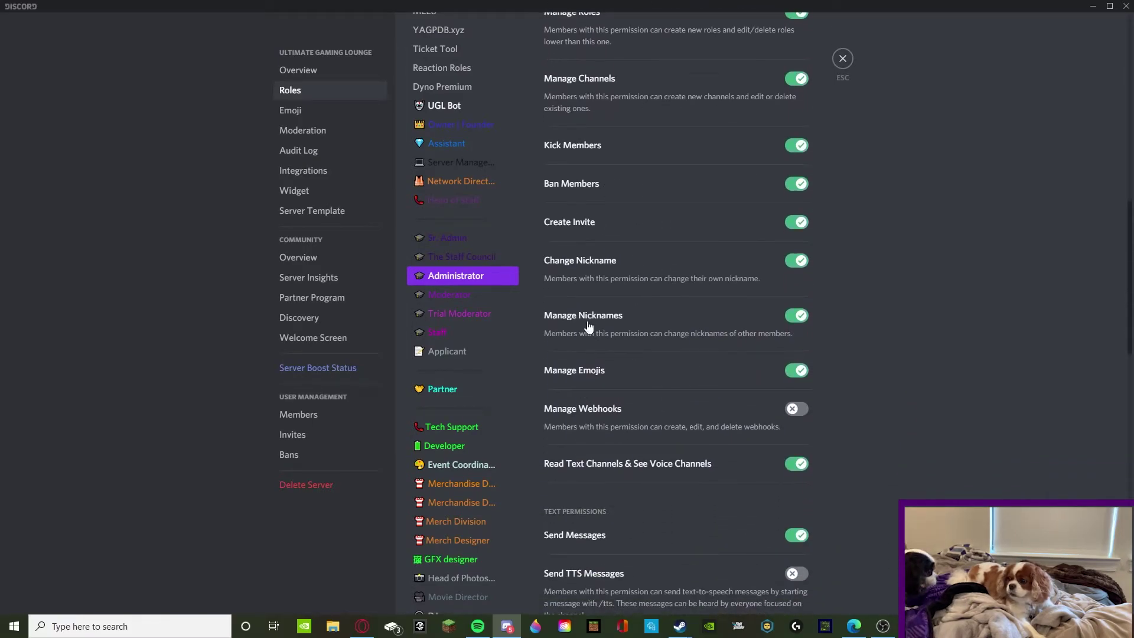
scroll(688, 430, down, 1)
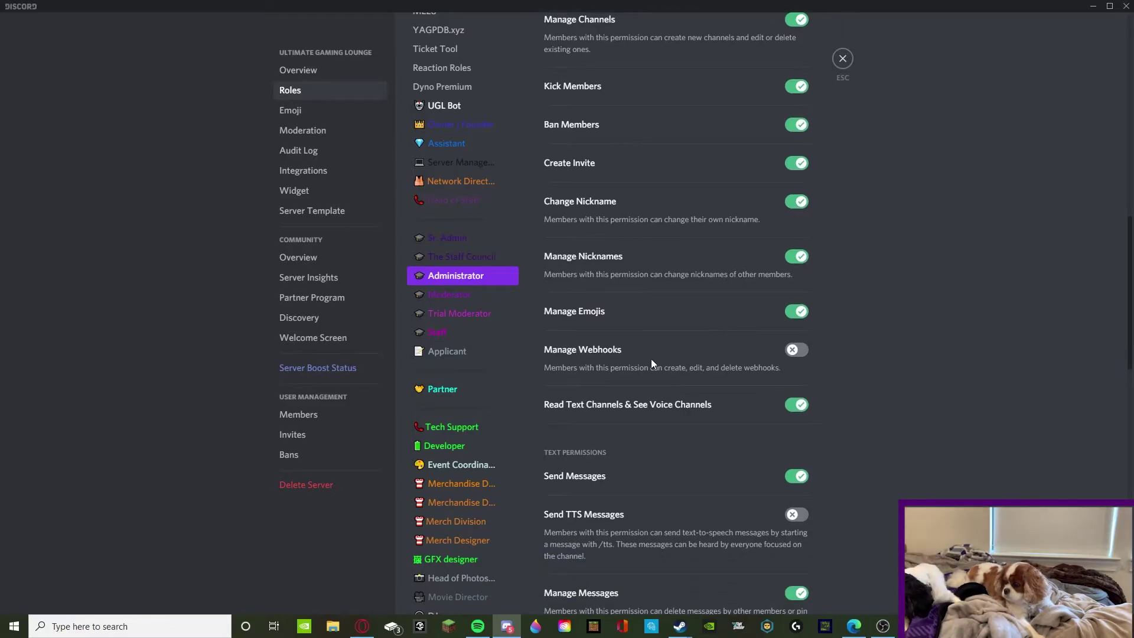
scroll(695, 335, down, 2)
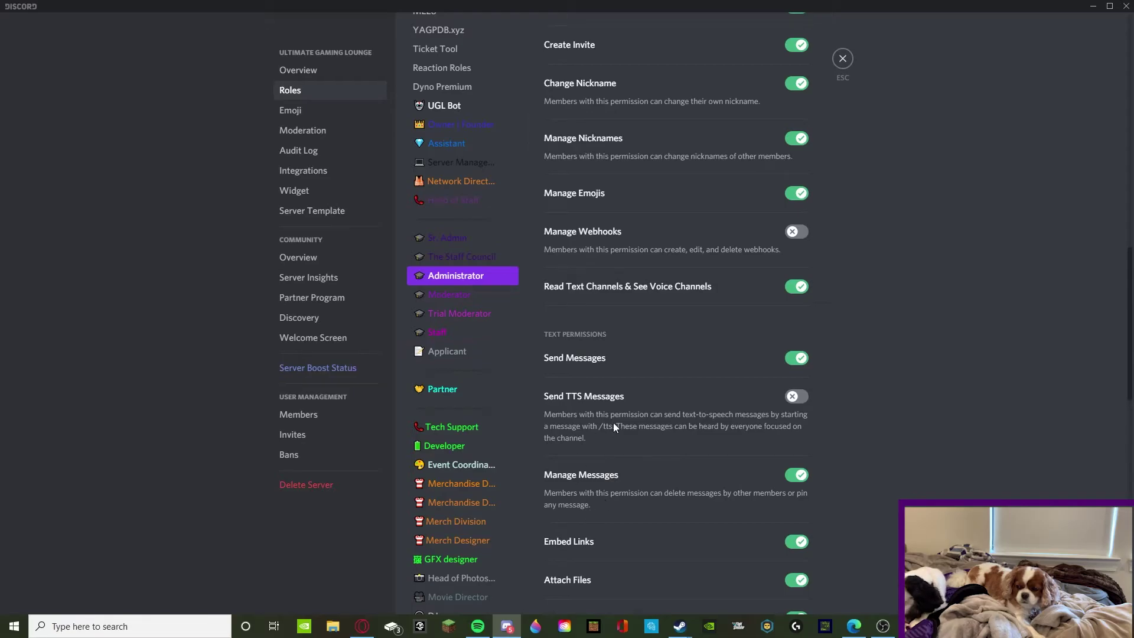
scroll(605, 324, down, 3)
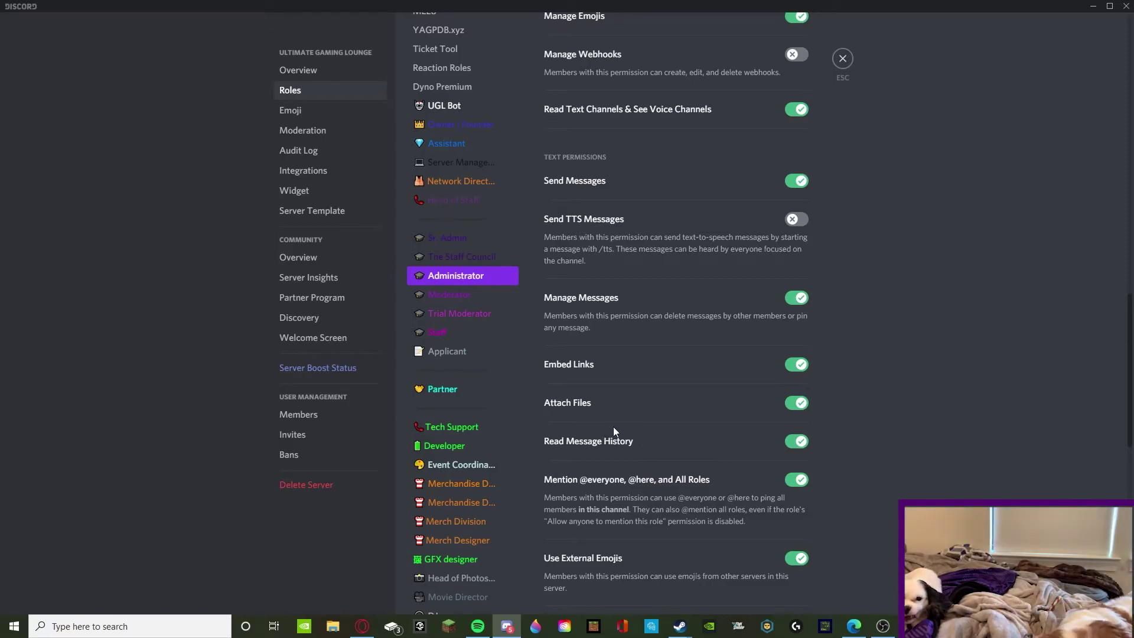
scroll(647, 442, down, 7)
scroll(650, 483, down, 3)
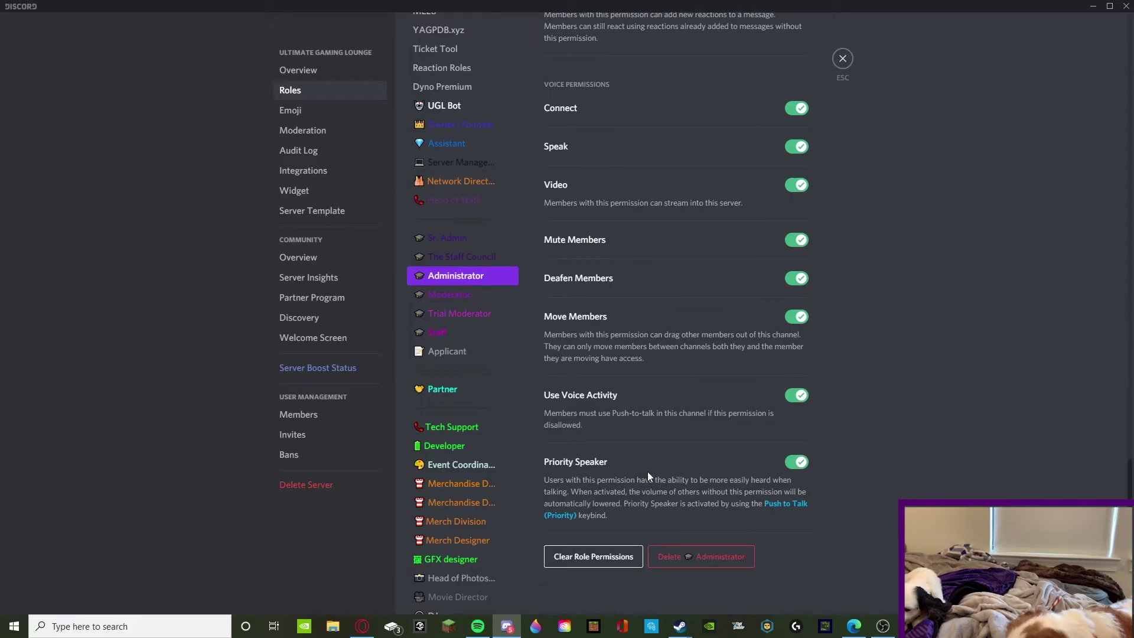
scroll(655, 435, up, 8)
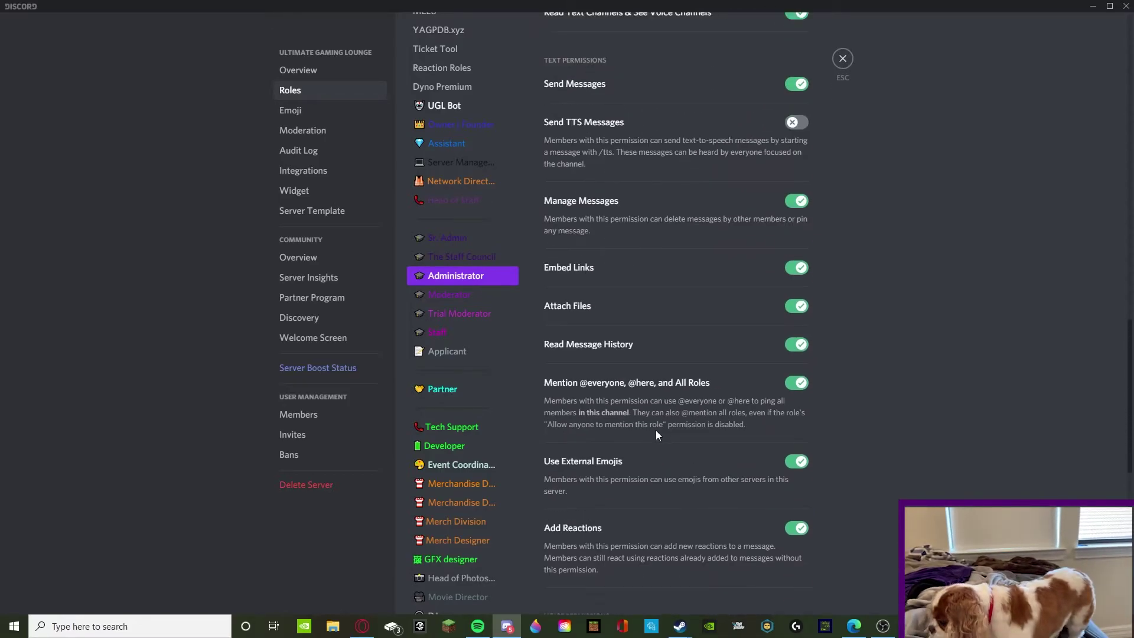
scroll(656, 430, down, 6)
scroll(656, 430, up, 11)
scroll(650, 278, up, 14)
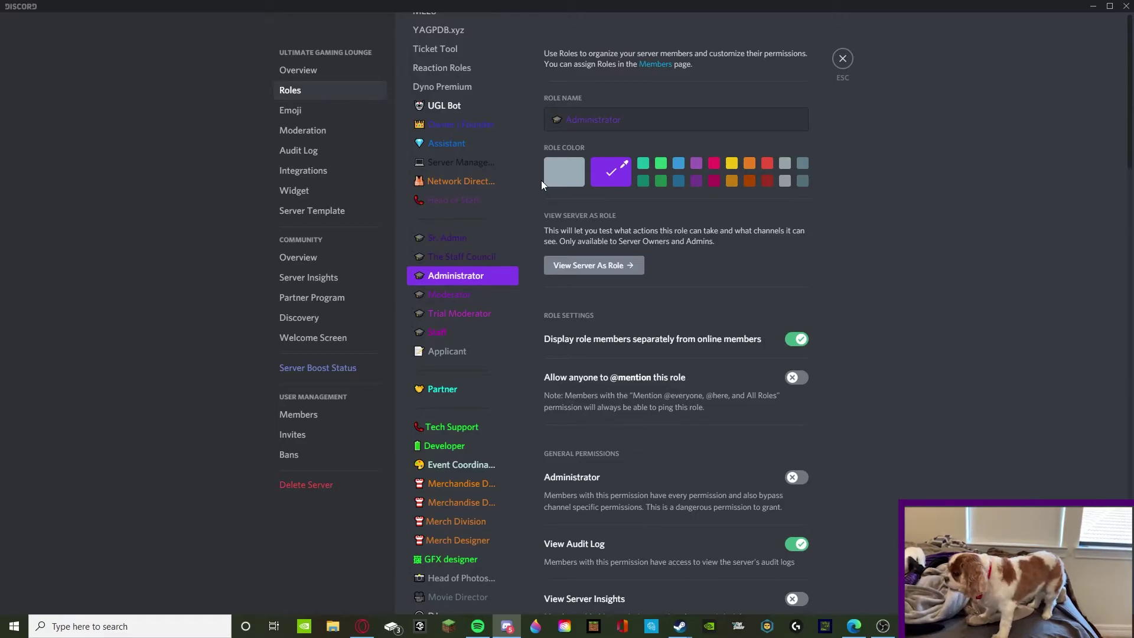
Step: Compare The Staff Council, Network Director and Head of Staff roles, ending on Sr. Admin's permissions
click(474, 254)
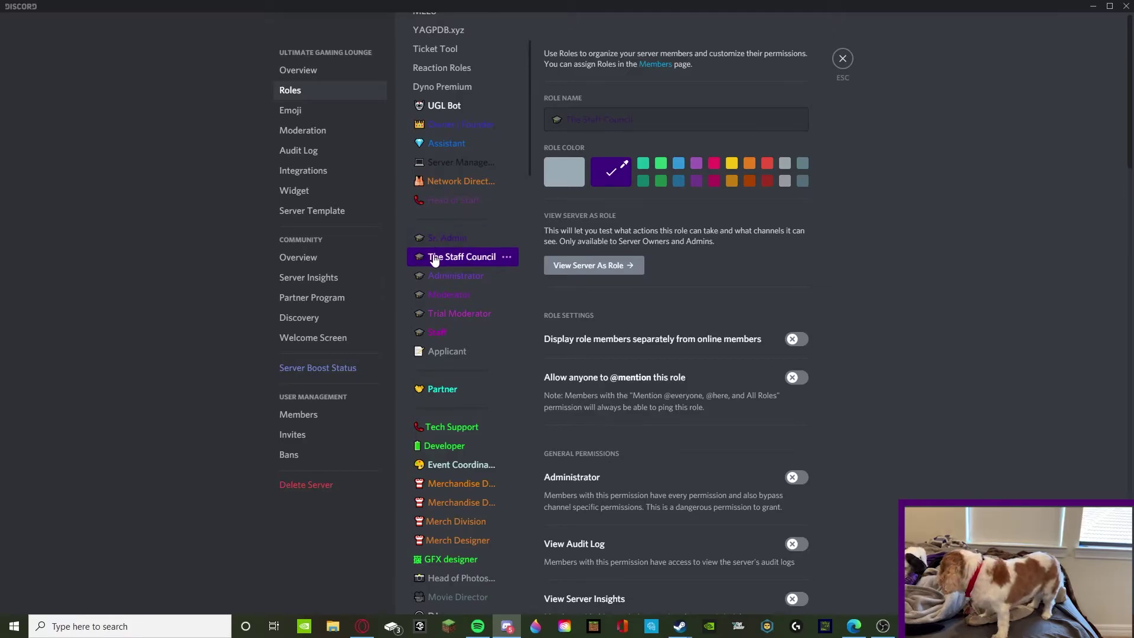
click(459, 184)
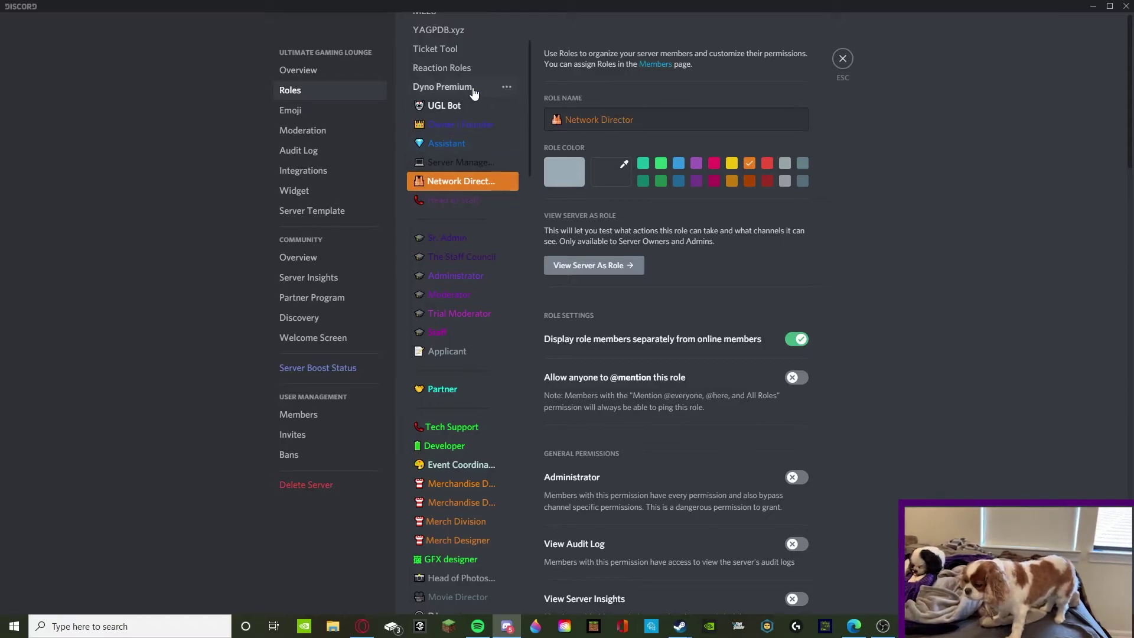
click(456, 255)
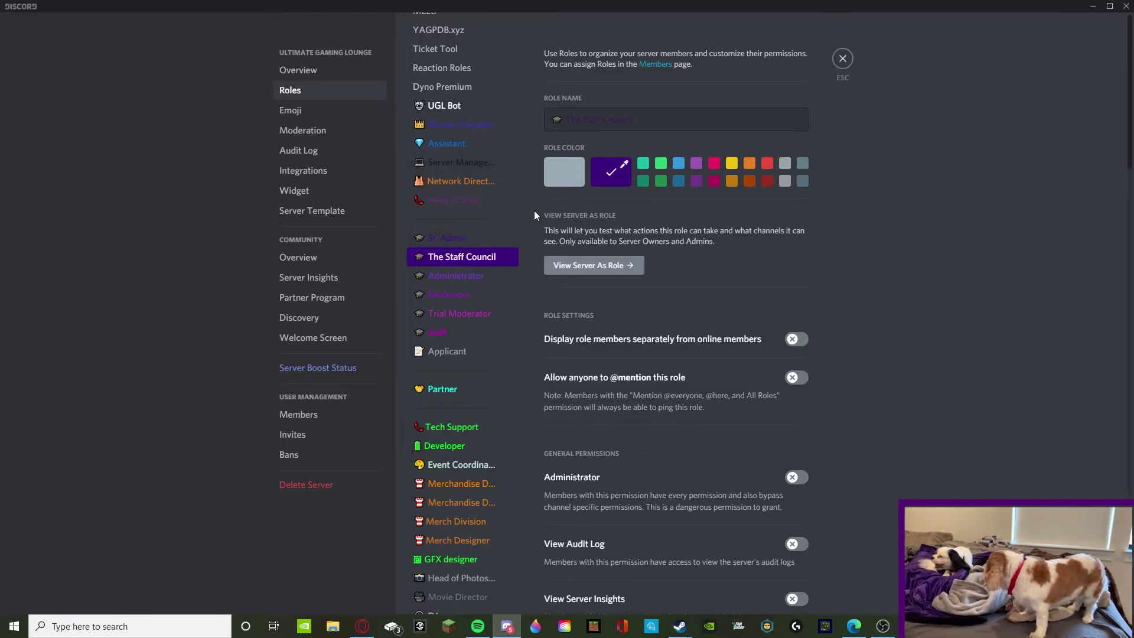
click(447, 238)
click(455, 261)
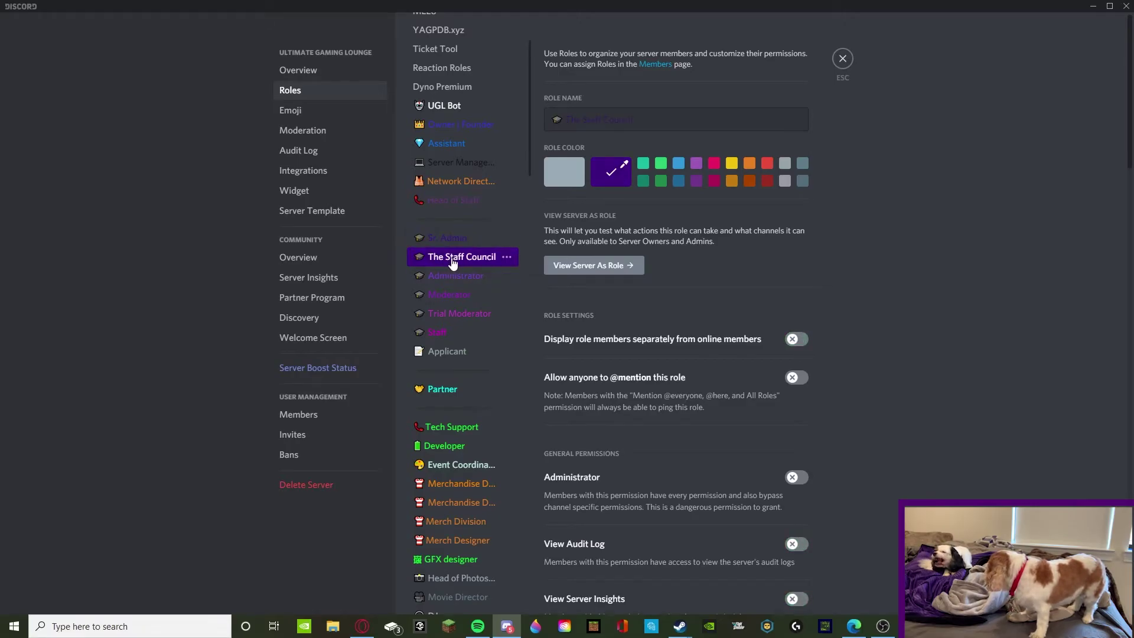
click(455, 238)
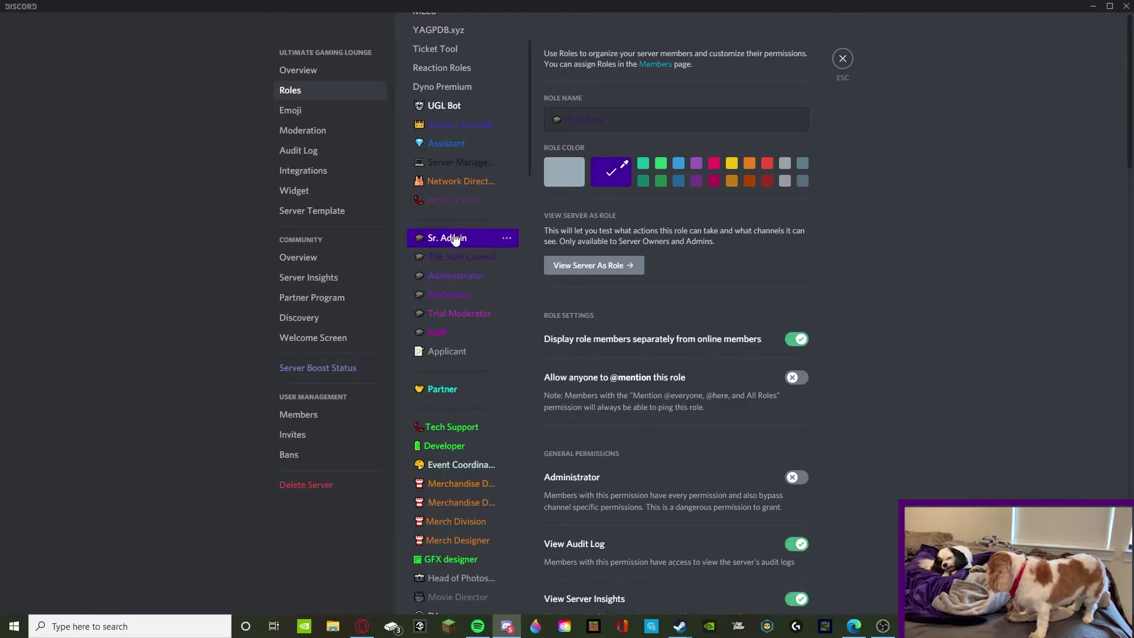
click(449, 201)
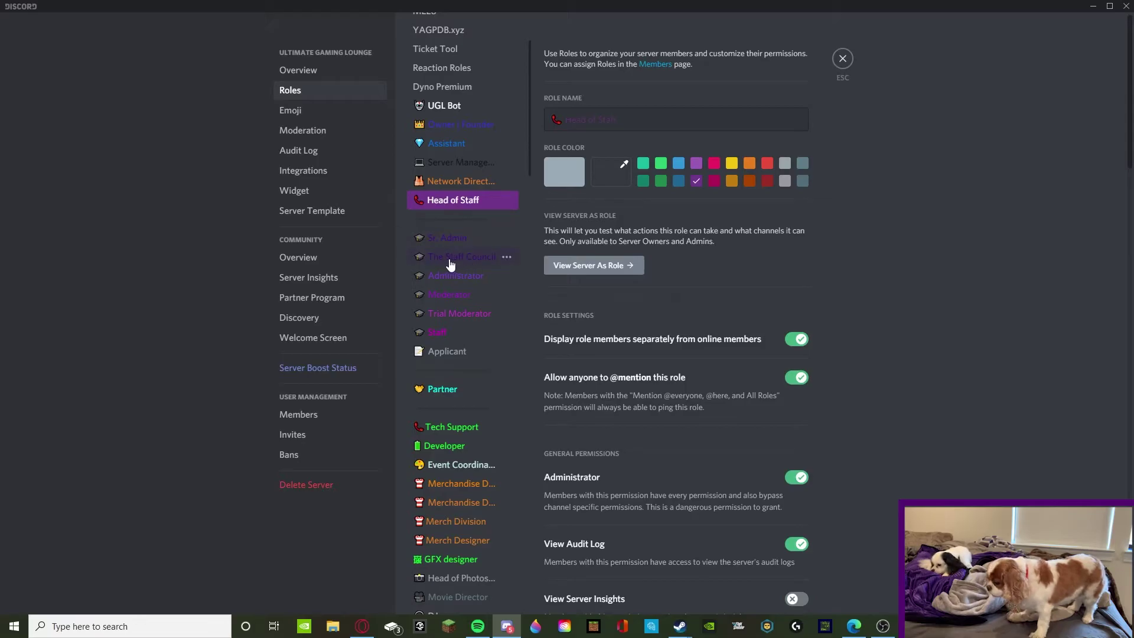
click(467, 239)
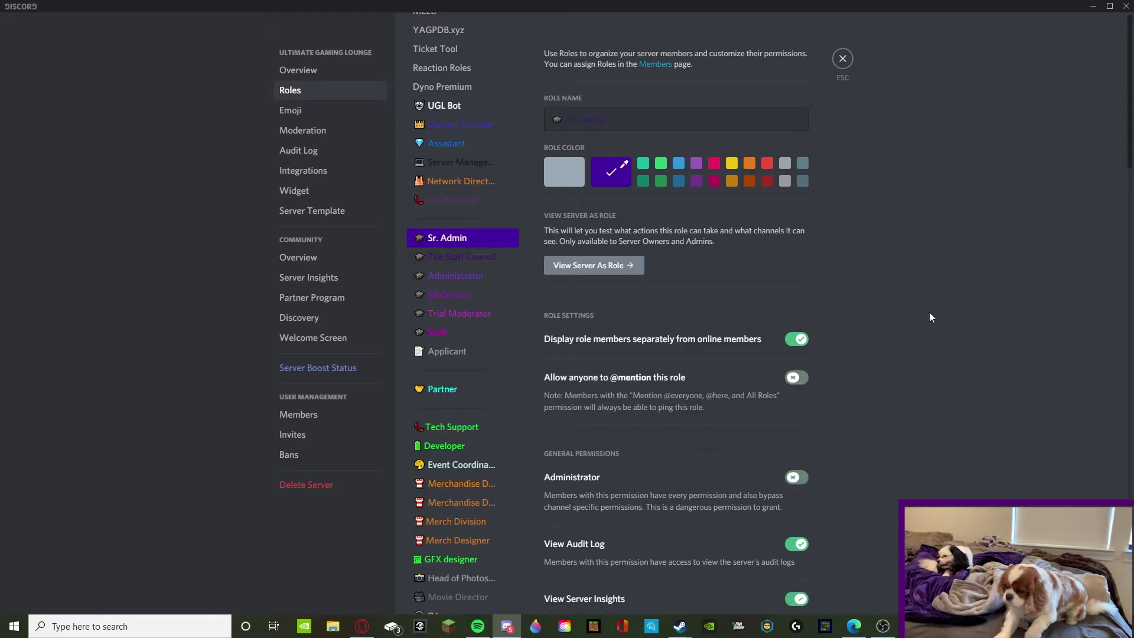
scroll(862, 373, down, 3)
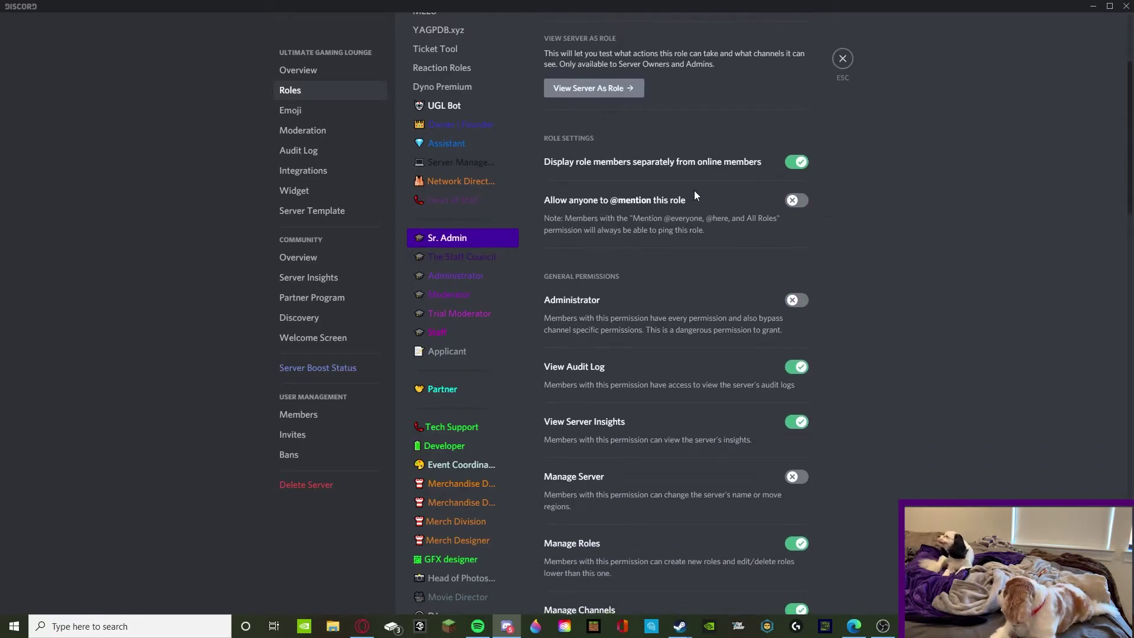
scroll(685, 194, down, 2)
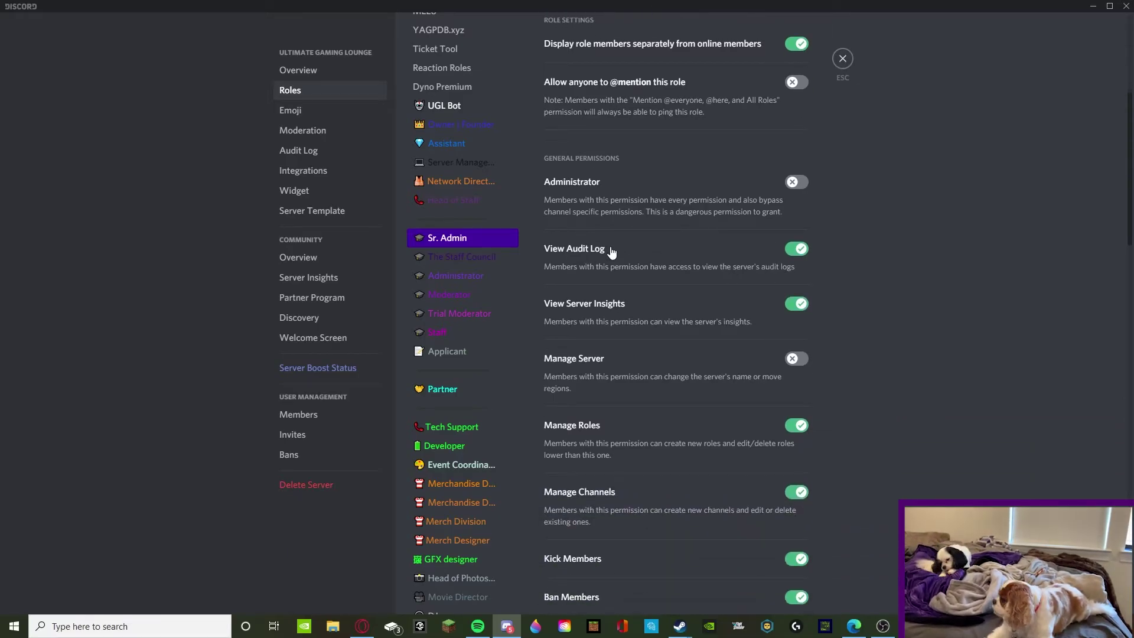
scroll(701, 481, down, 12)
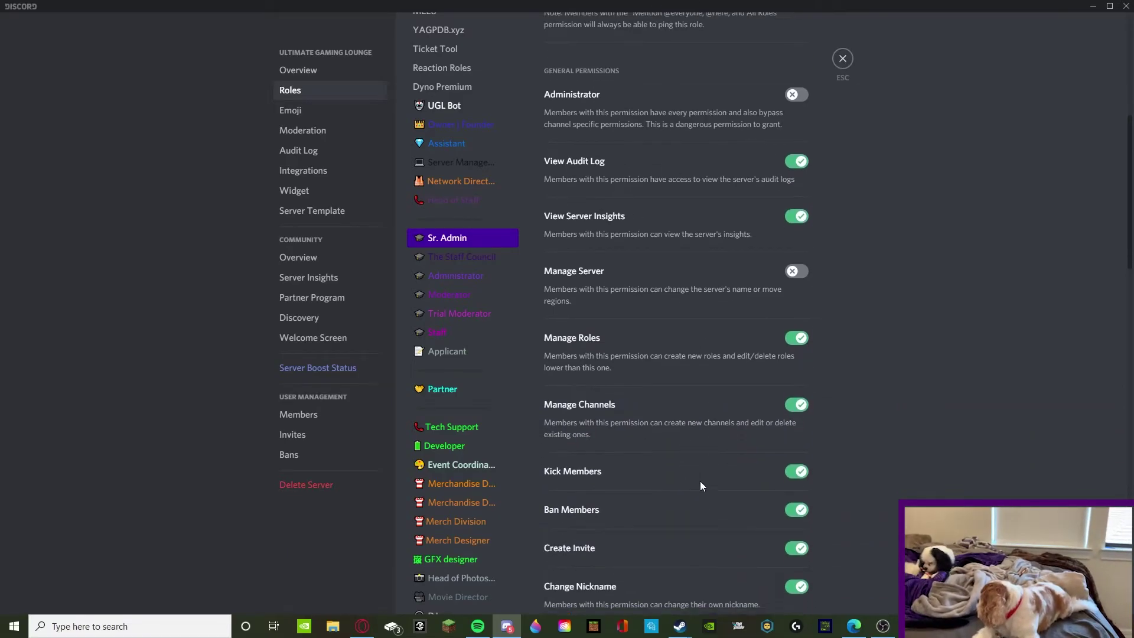
scroll(707, 319, down, 9)
scroll(708, 314, up, 20)
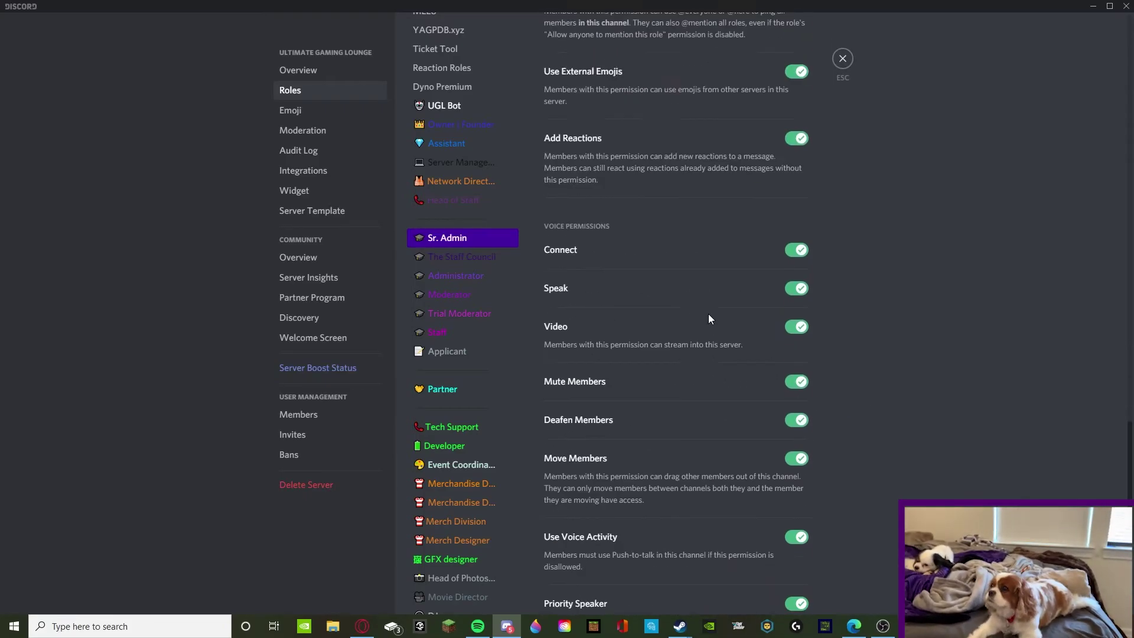
scroll(723, 254, up, 3)
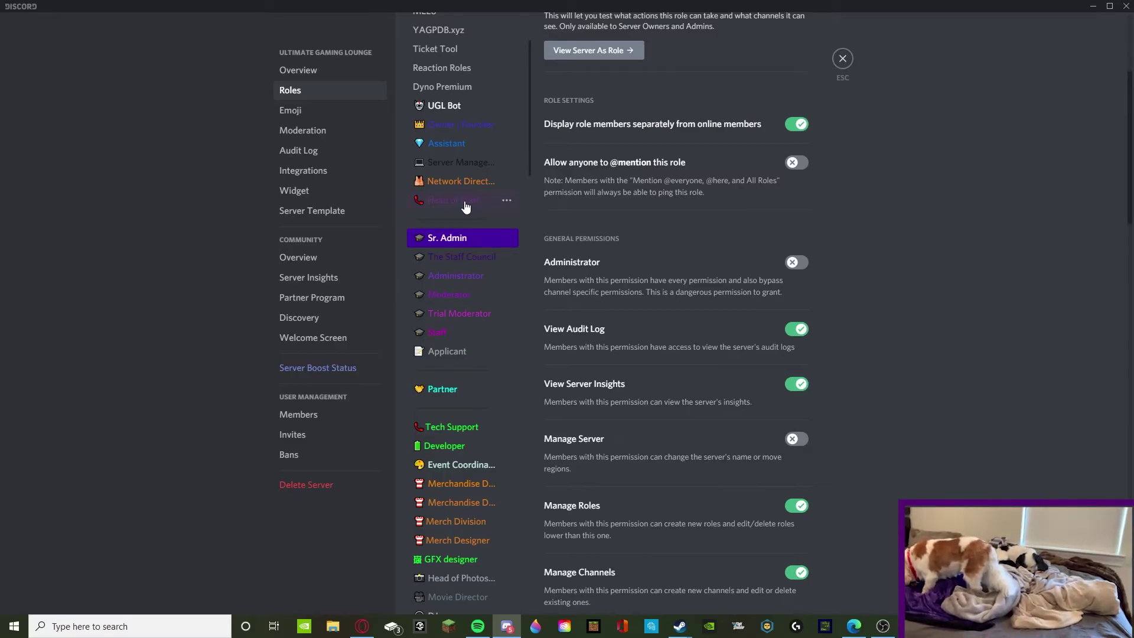
click(438, 205)
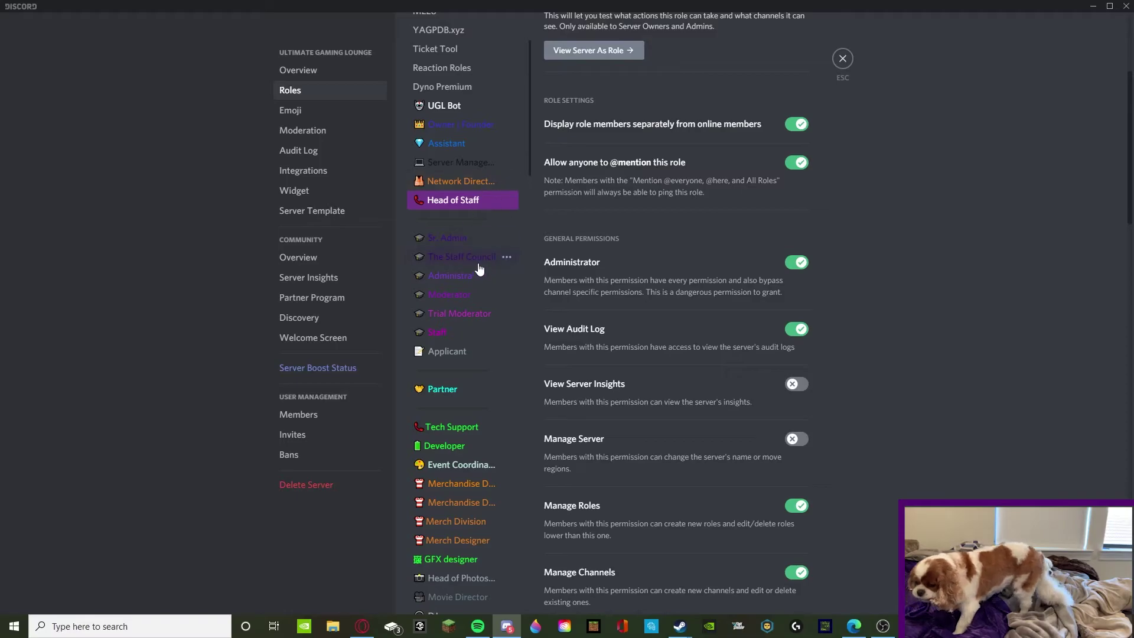
scroll(701, 224, down, 5)
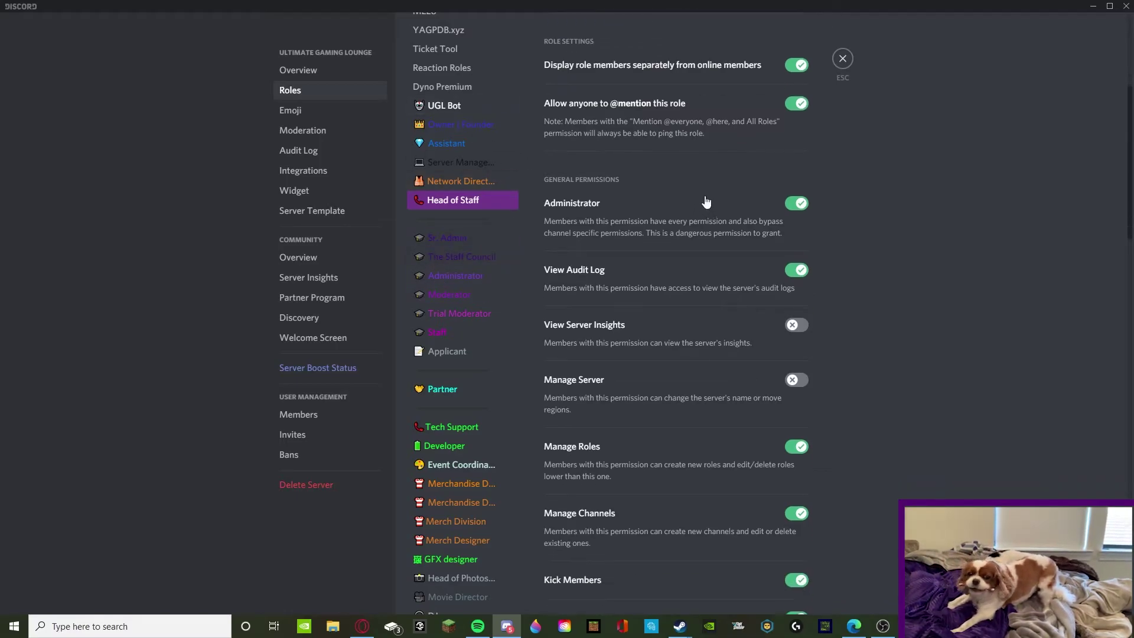
scroll(703, 245, down, 5)
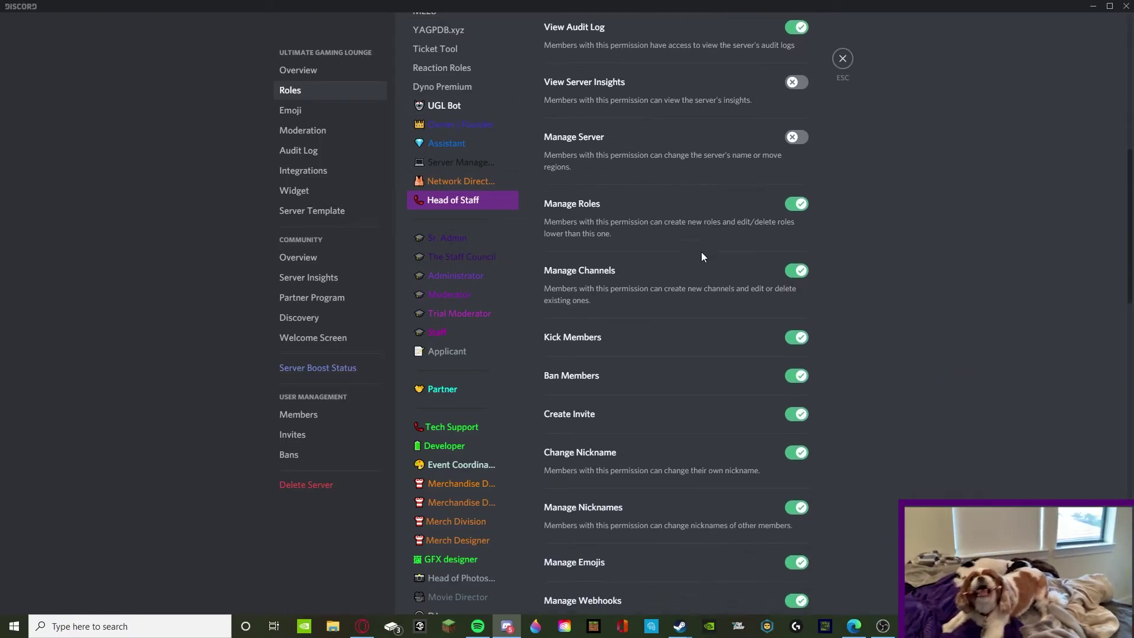
scroll(674, 277, down, 4)
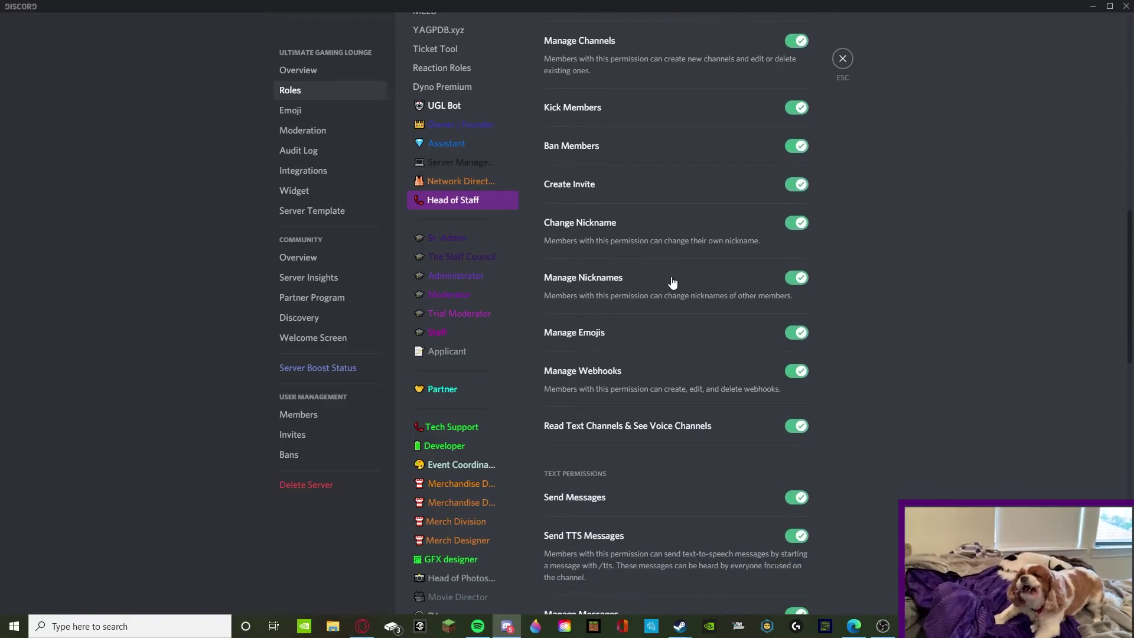
scroll(639, 316, down, 6)
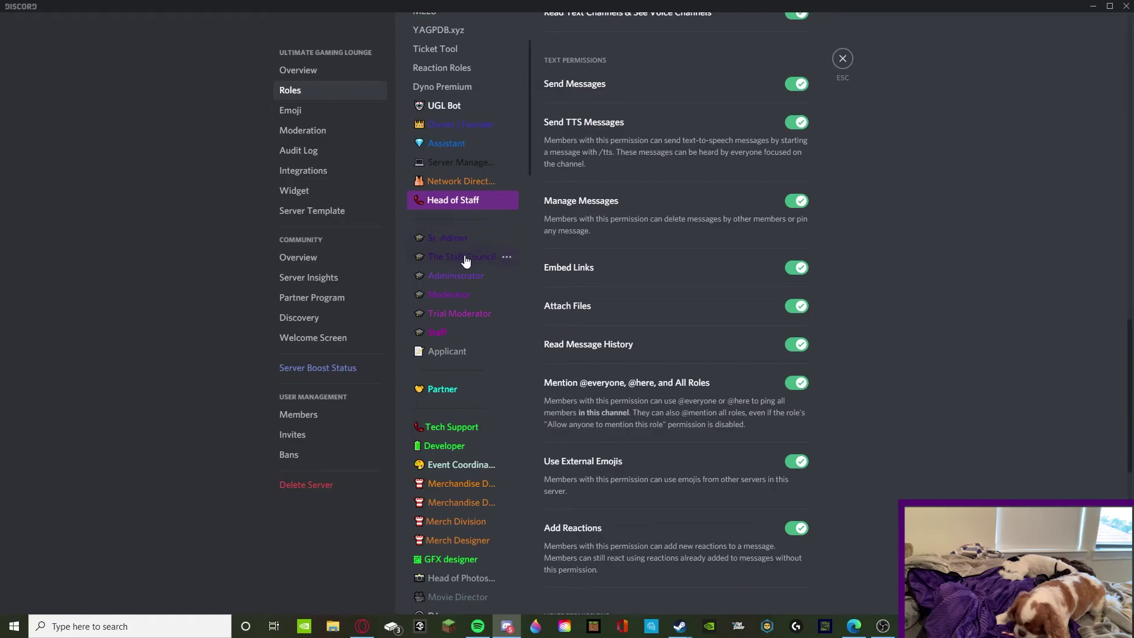
scroll(569, 306, down, 5)
scroll(650, 295, down, 6)
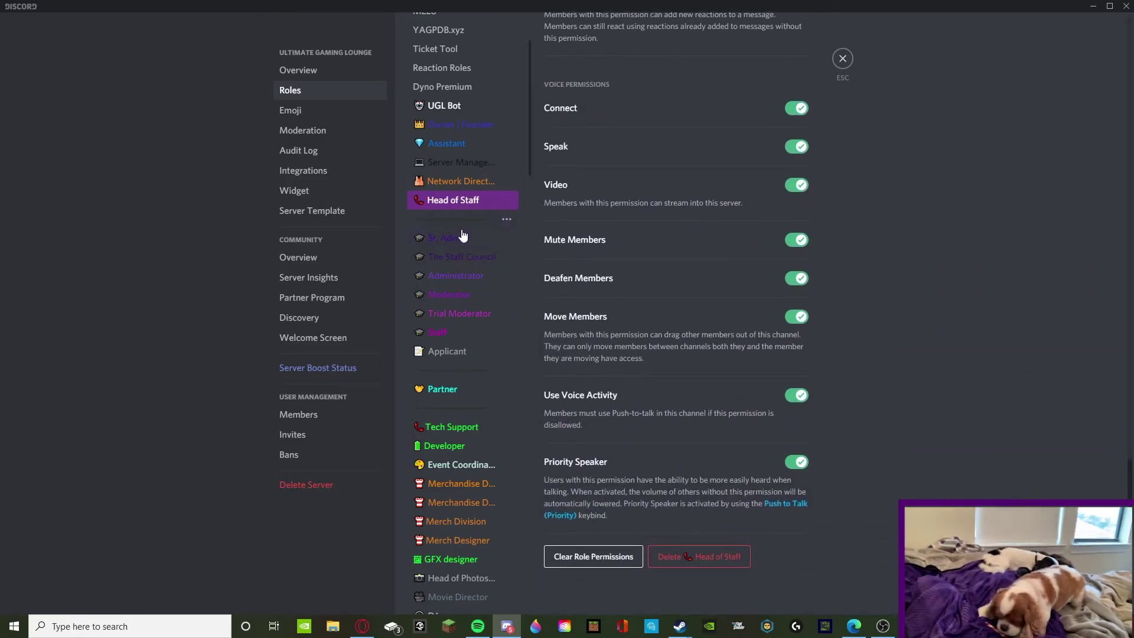
Step: Return to #general-chat and check the roles of the Head of Staff, Assistant and server owner
click(843, 58)
click(104, 66)
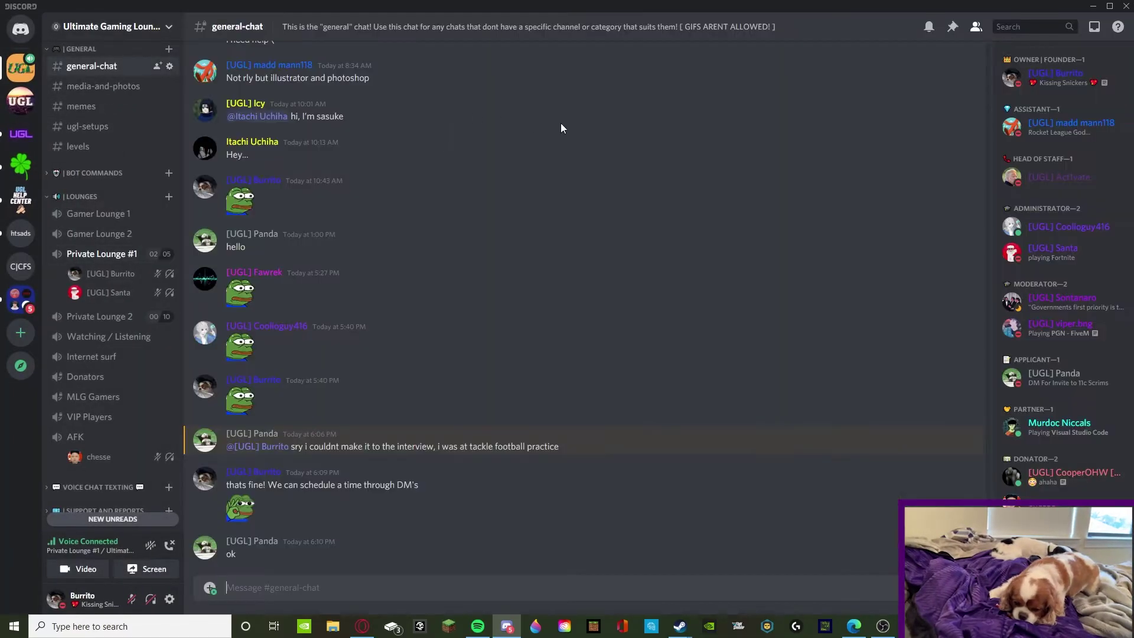
click(1045, 176)
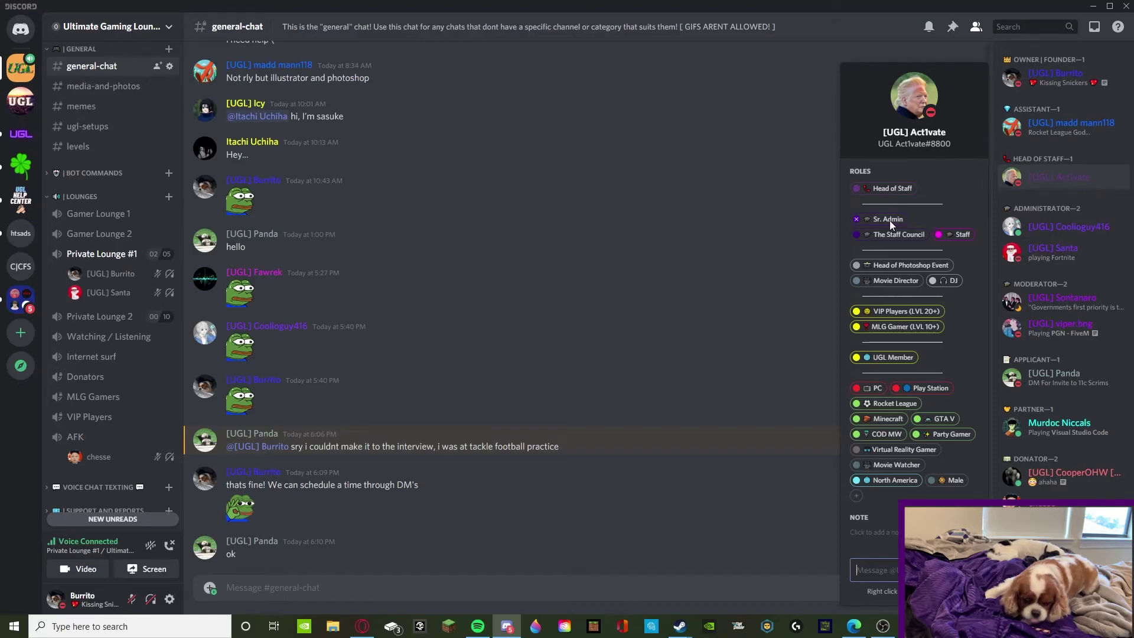
click(1064, 121)
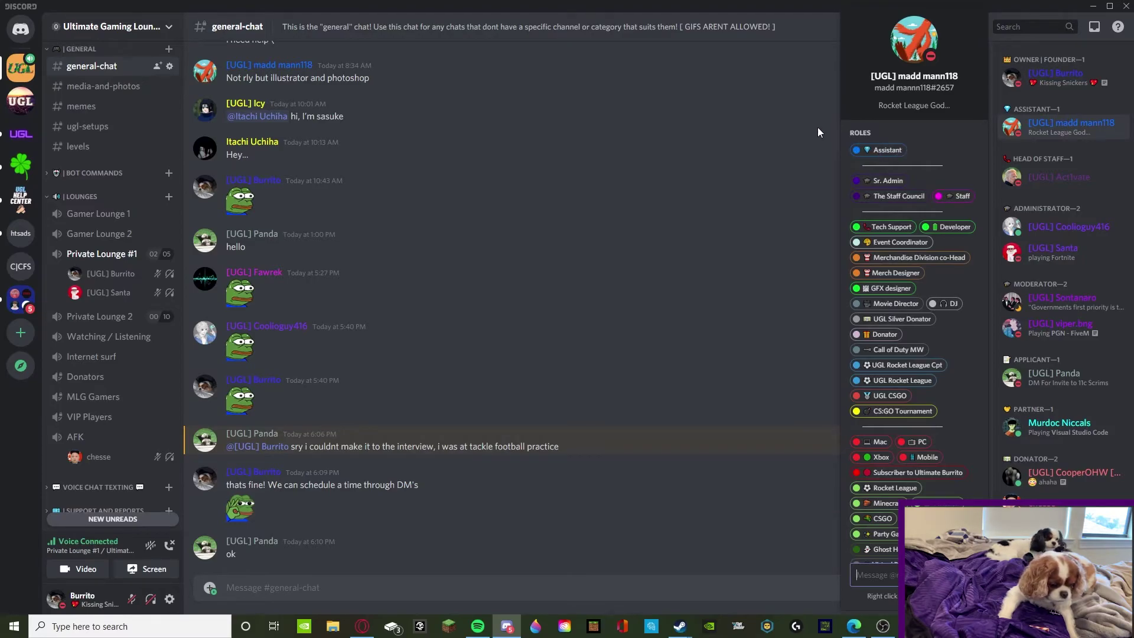
click(1039, 101)
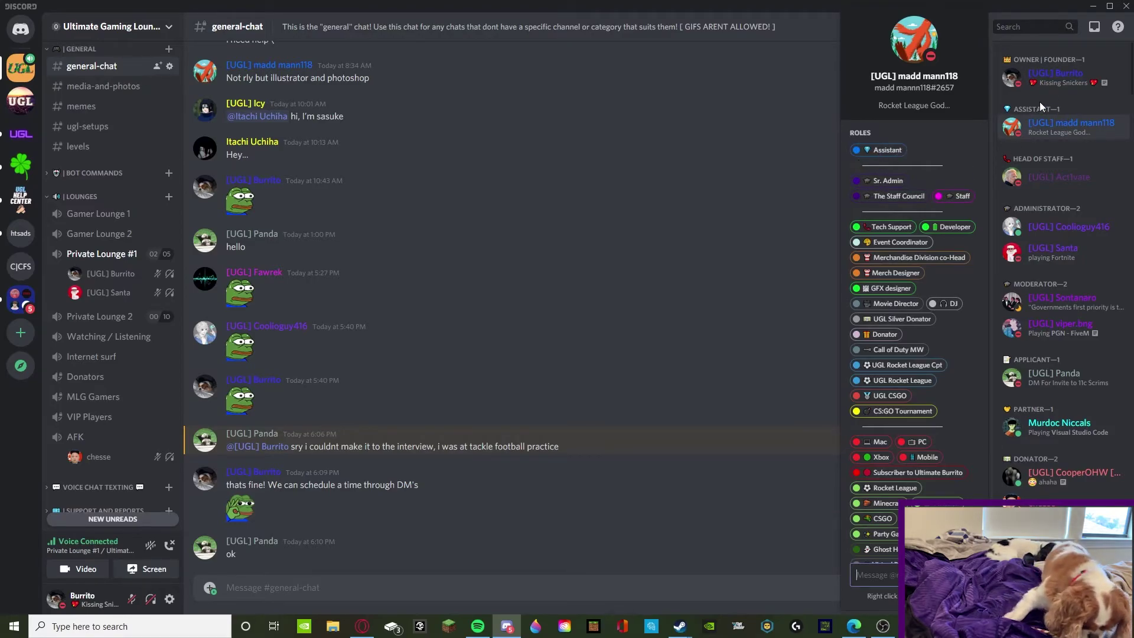
click(1055, 75)
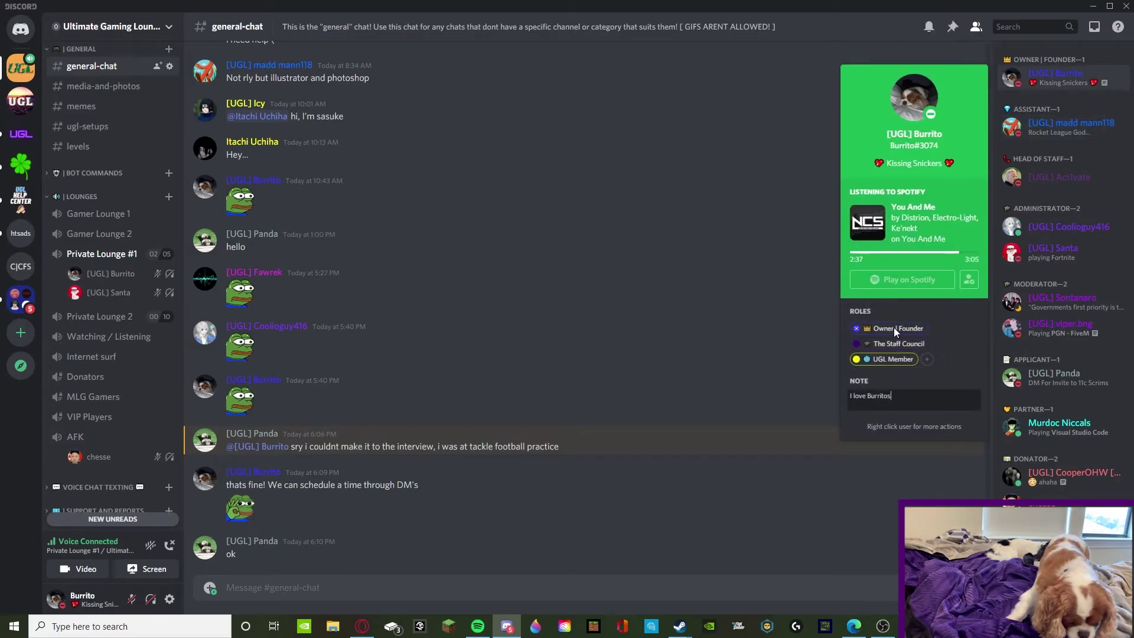
click(716, 326)
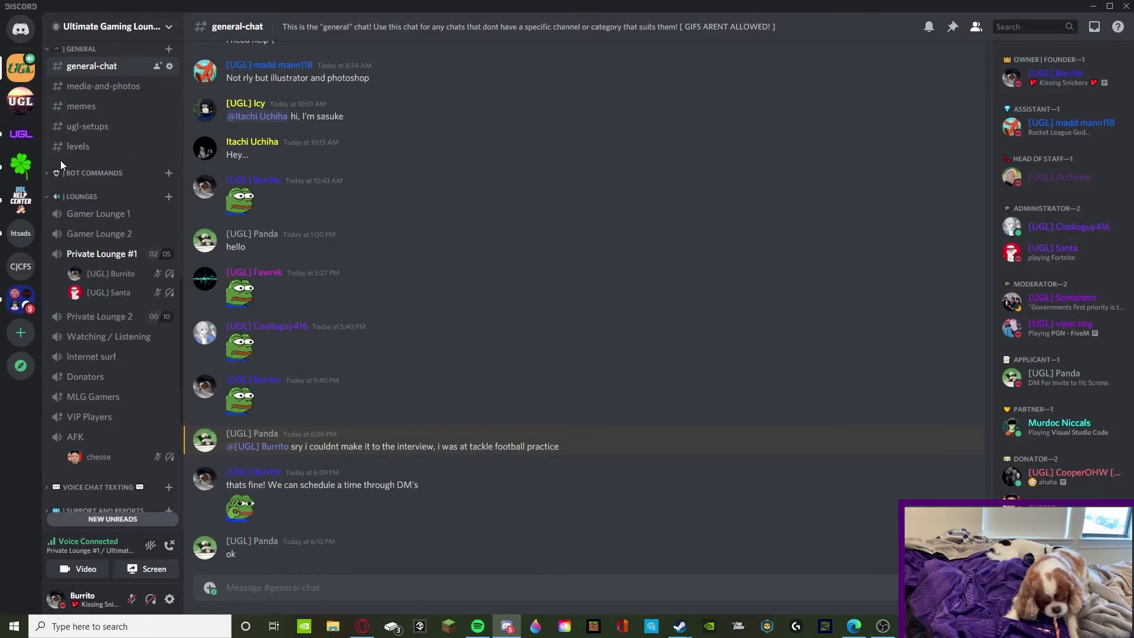
Step: Open #application-link under Applications to see the staff application link and Applicant-role instructions
scroll(91, 241, up, 8)
scroll(91, 240, up, 5)
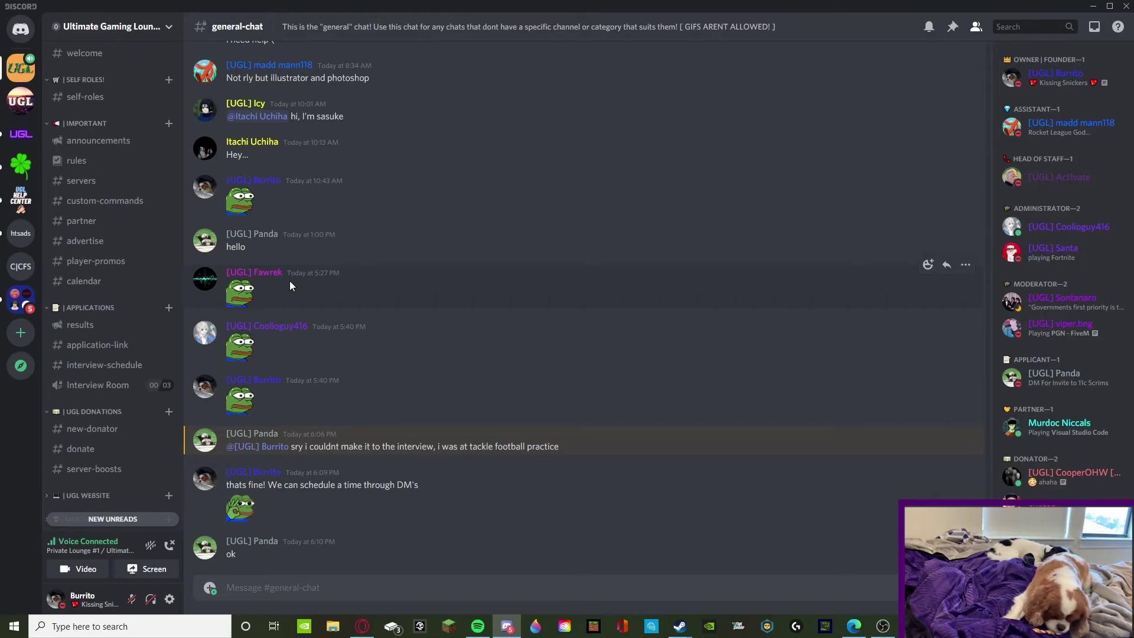
click(98, 347)
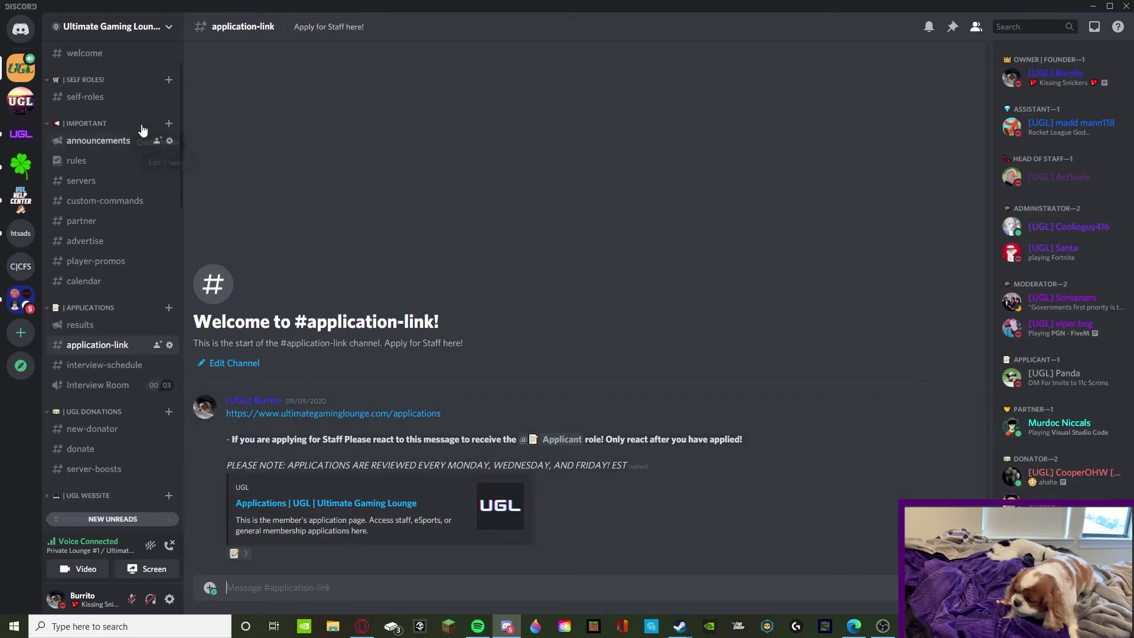
scroll(108, 185, up, 2)
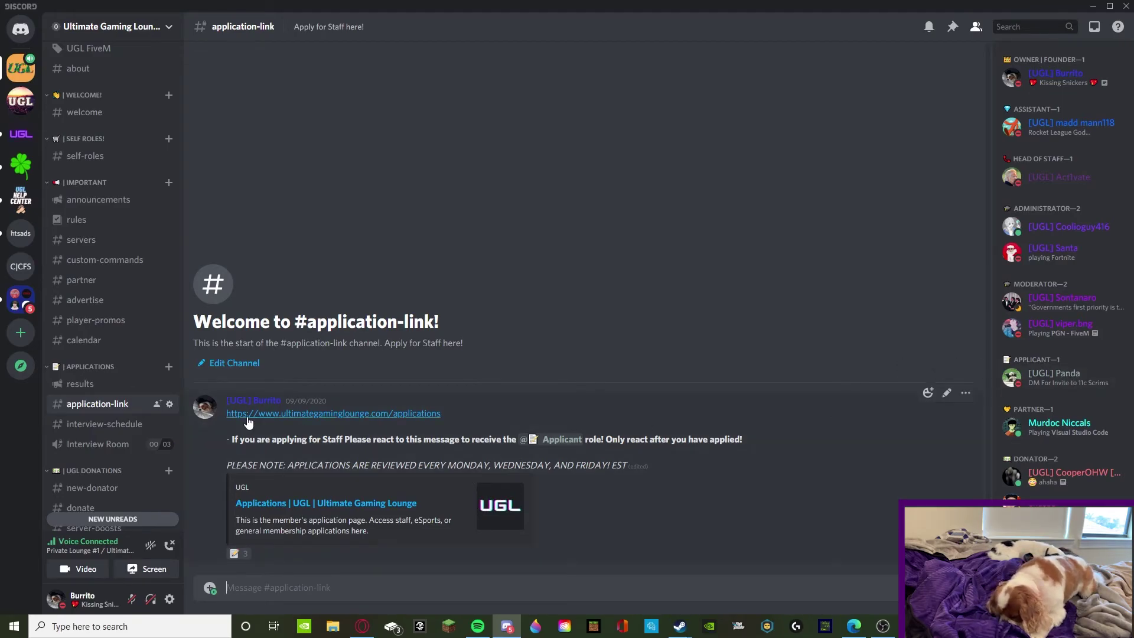
Step: Open the ultimategaminglounge.com/applications page and highlight its title and UGL Staff Application heading
click(311, 412)
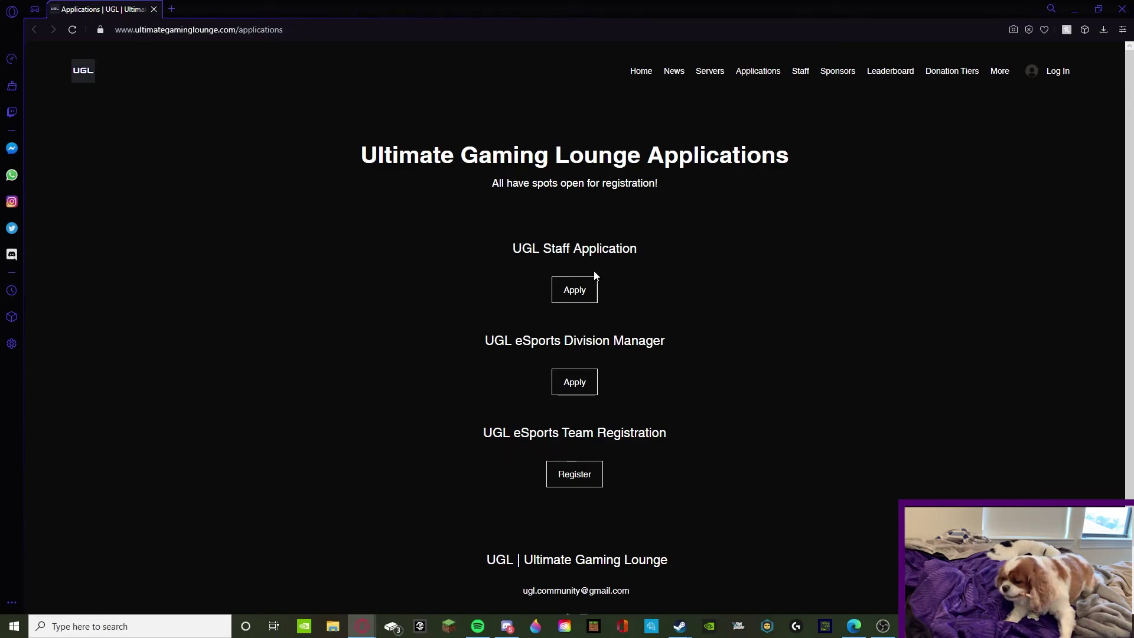
triple_click(505, 250)
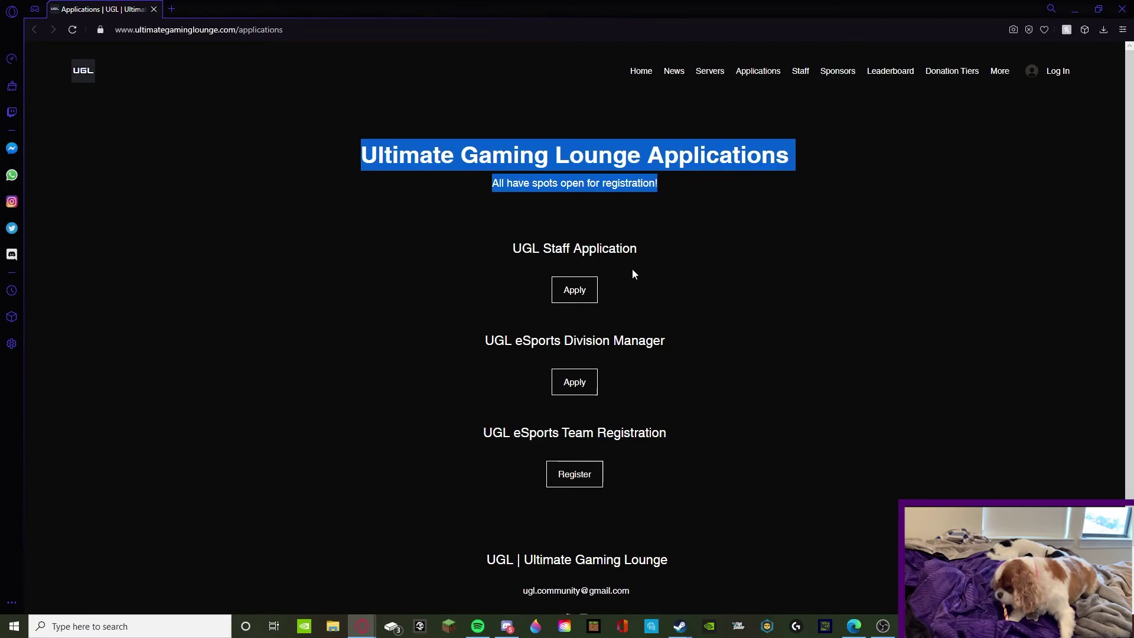
click(637, 246)
drag(642, 247, 488, 254)
click(613, 267)
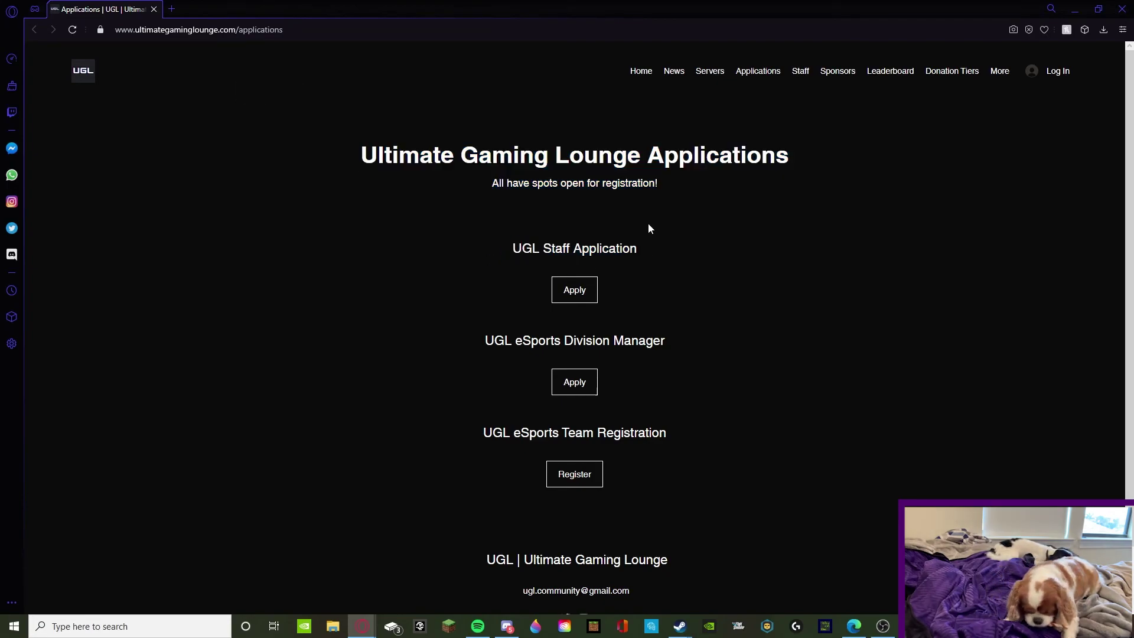
Step: Review the Apply for Staff in Ultimate Gaming Lounge Google Form questions, then return to Discord
click(567, 289)
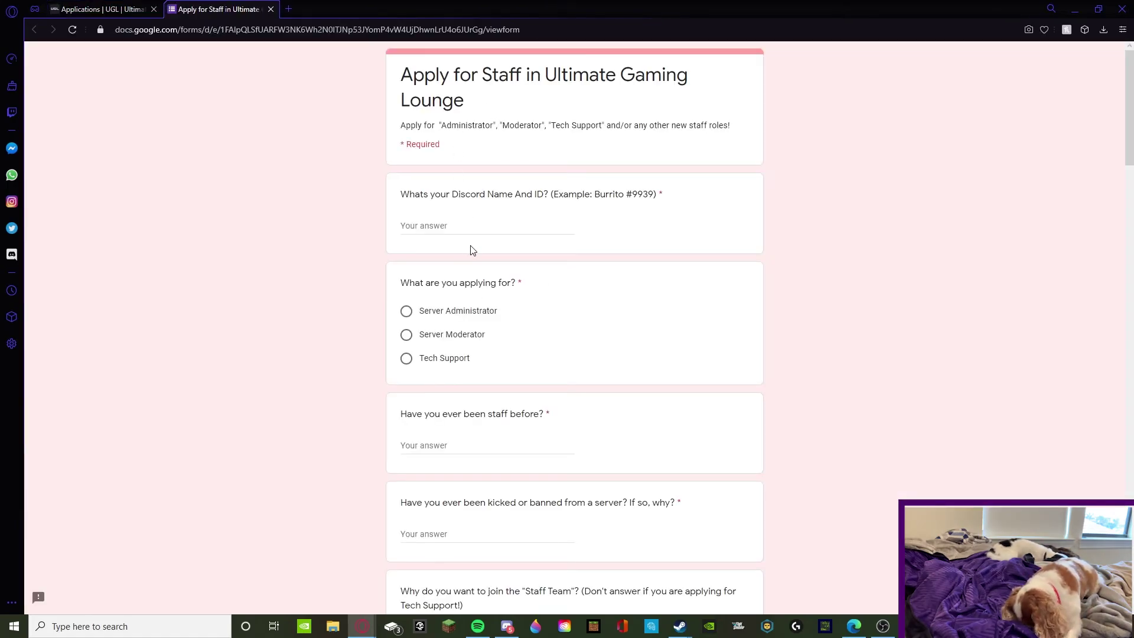
scroll(470, 247, down, 1)
scroll(444, 214, down, 9)
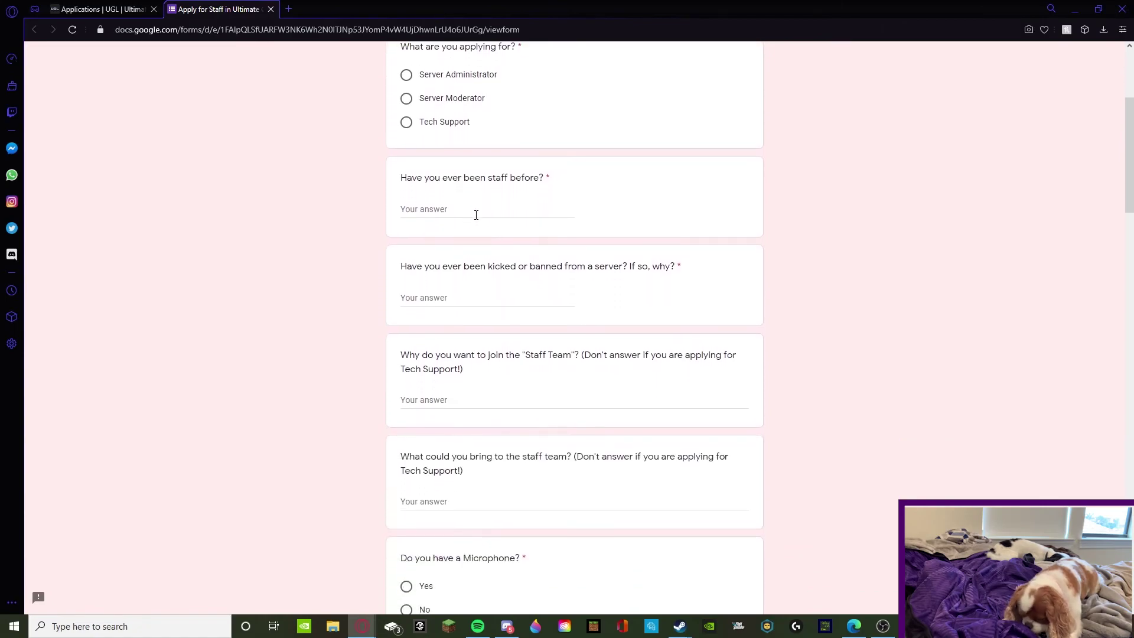
scroll(470, 232, down, 12)
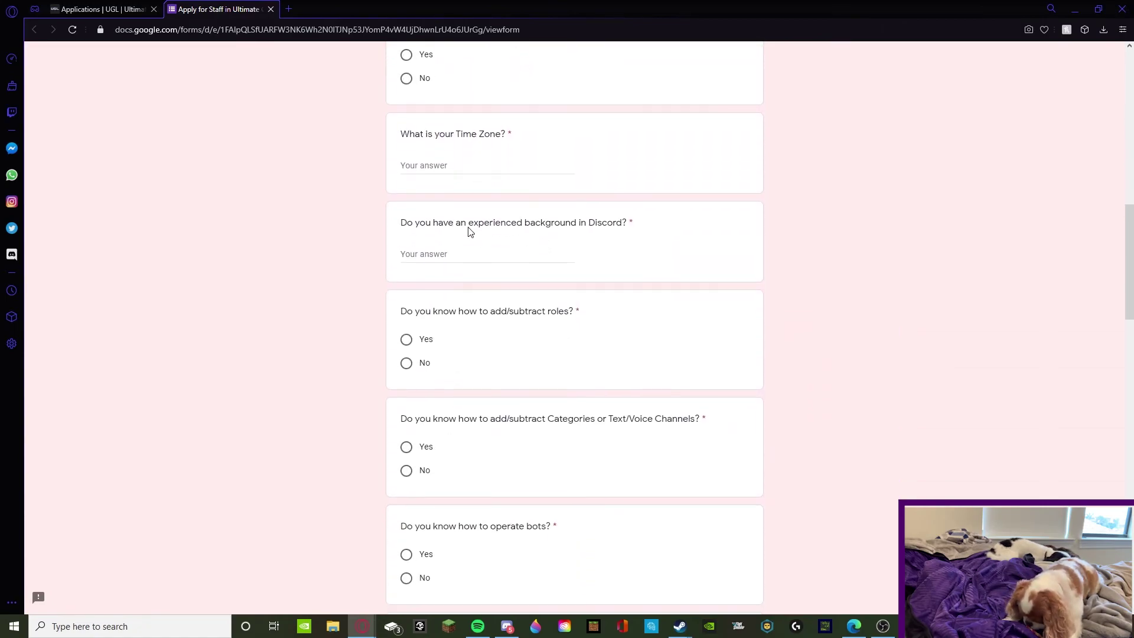
scroll(470, 232, down, 12)
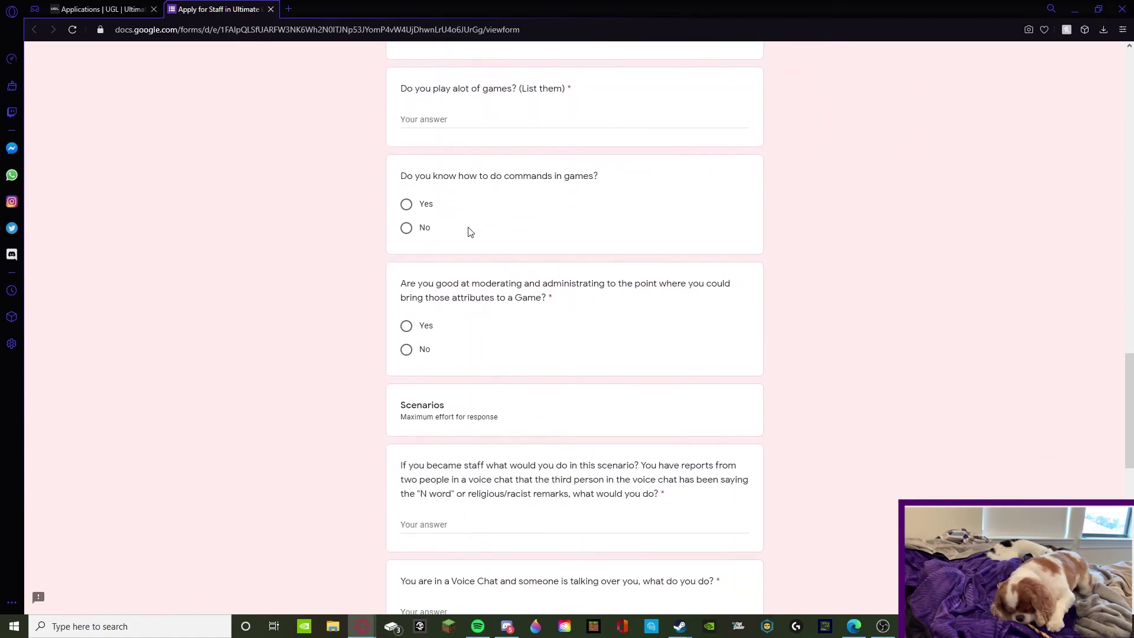
scroll(559, 281, down, 3)
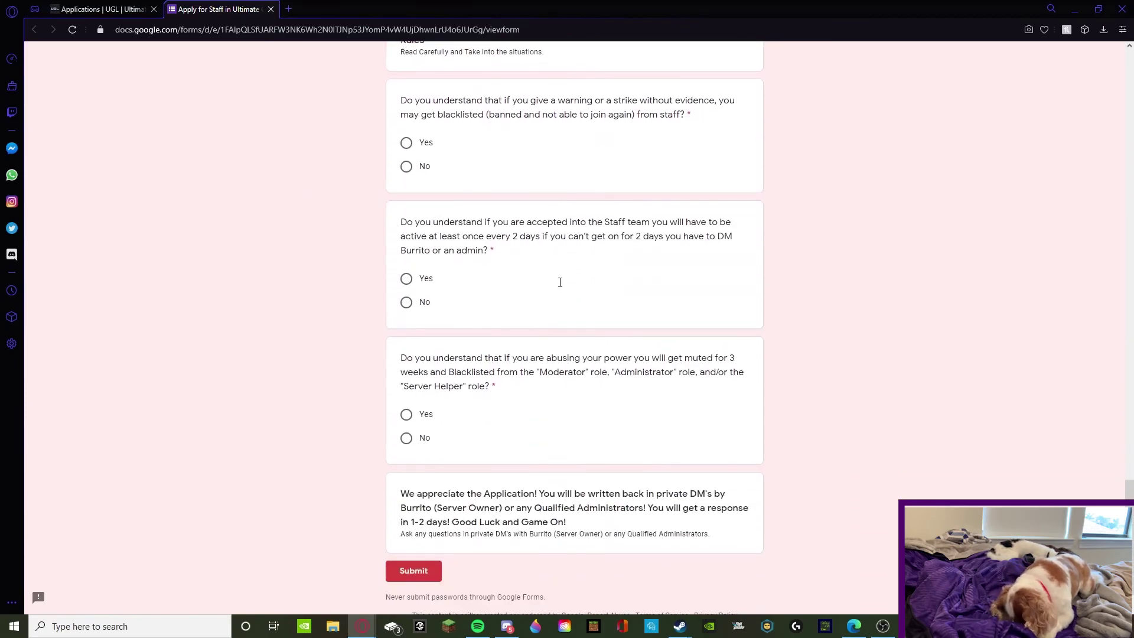
scroll(666, 360, up, 2)
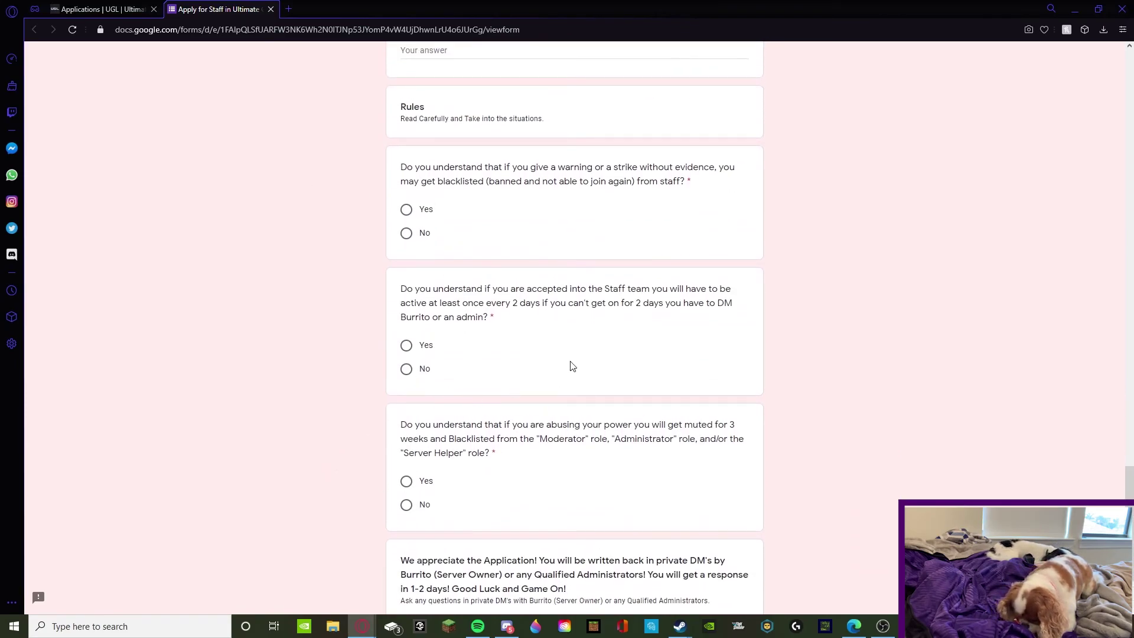
scroll(664, 362, up, 10)
scroll(667, 342, up, 12)
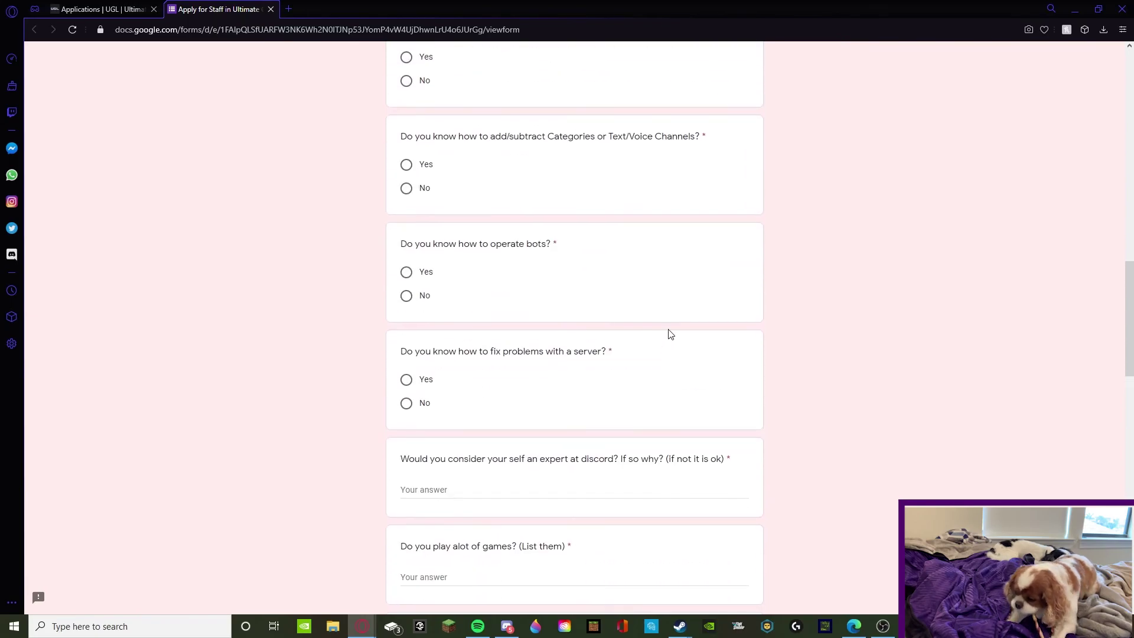
click(508, 626)
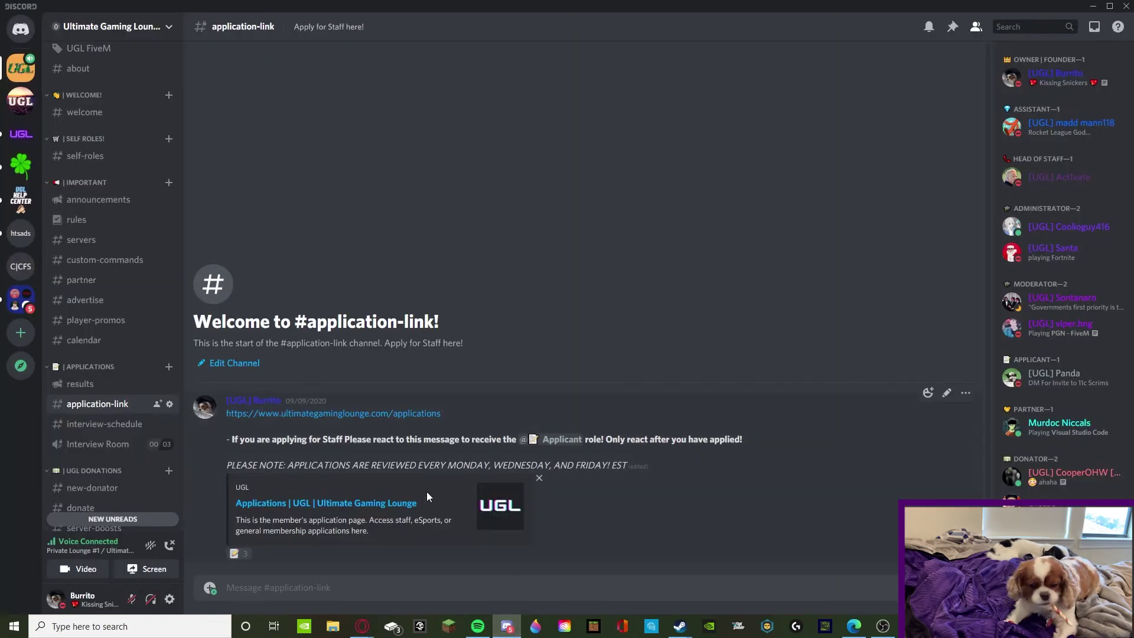
Step: Switch to the how to start a discord server server and highlight the criteria list, starting with Microphone
click(20, 234)
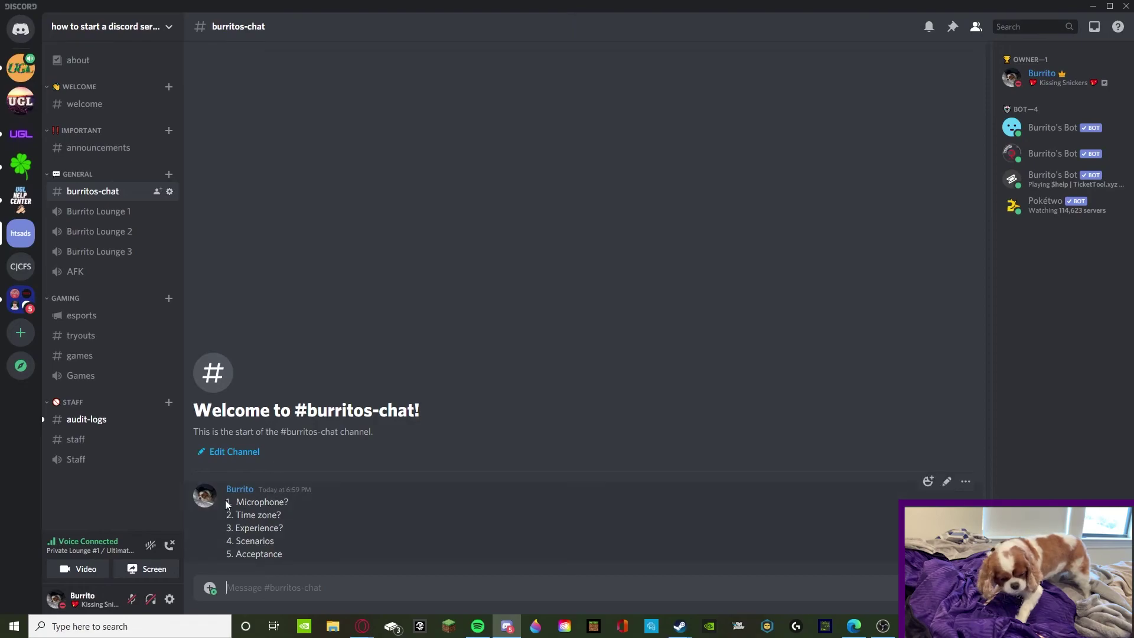
drag(225, 506, 358, 564)
click(304, 543)
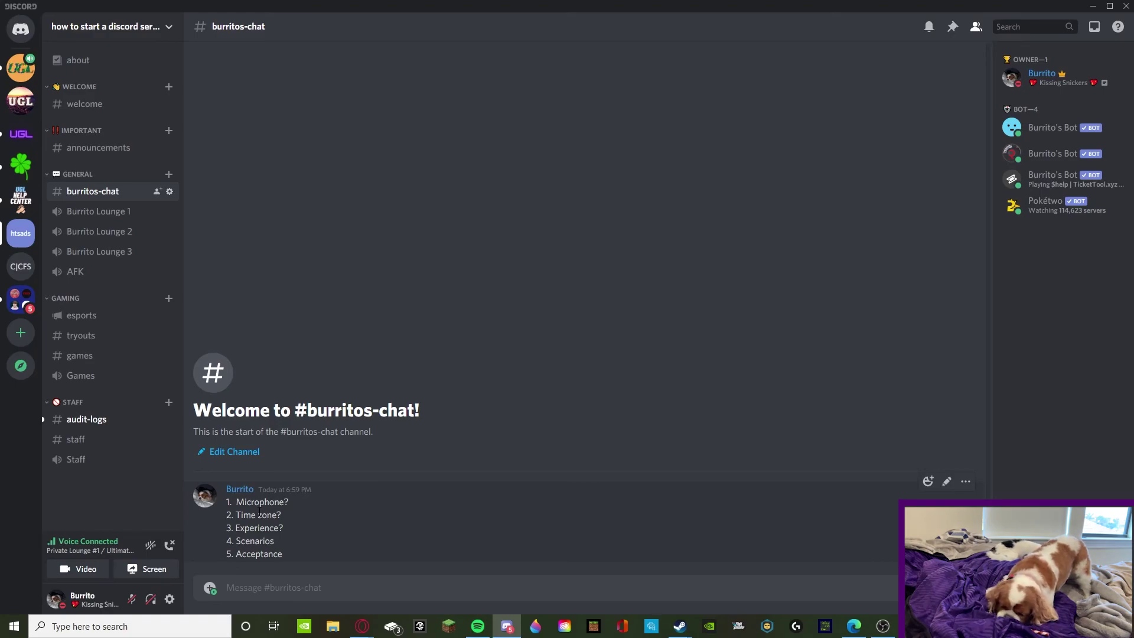
drag(236, 502, 275, 503)
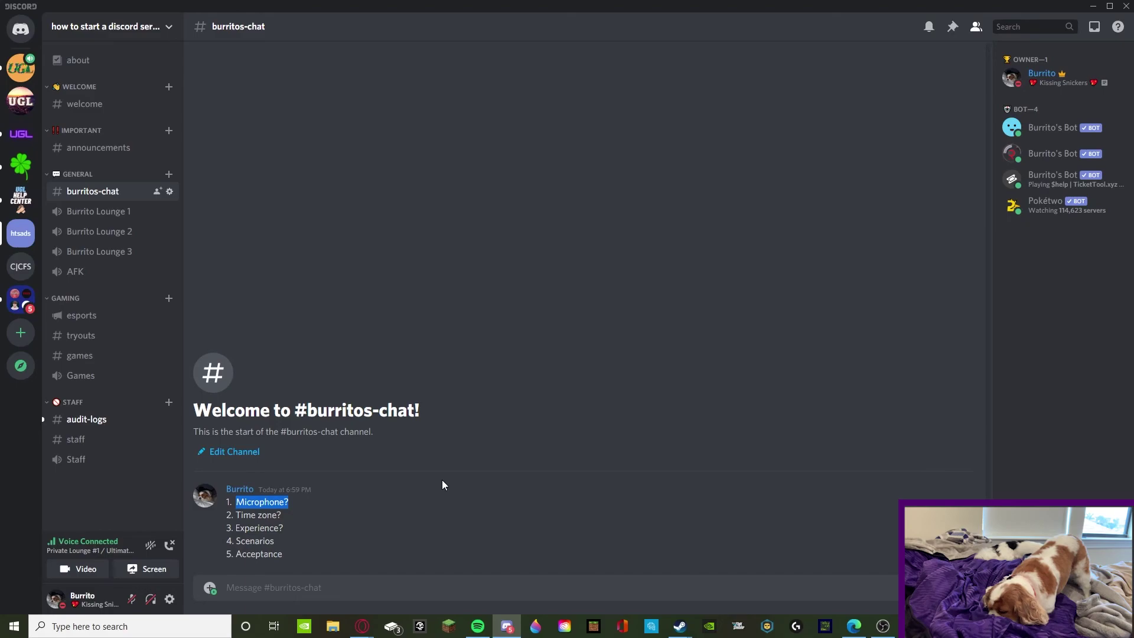